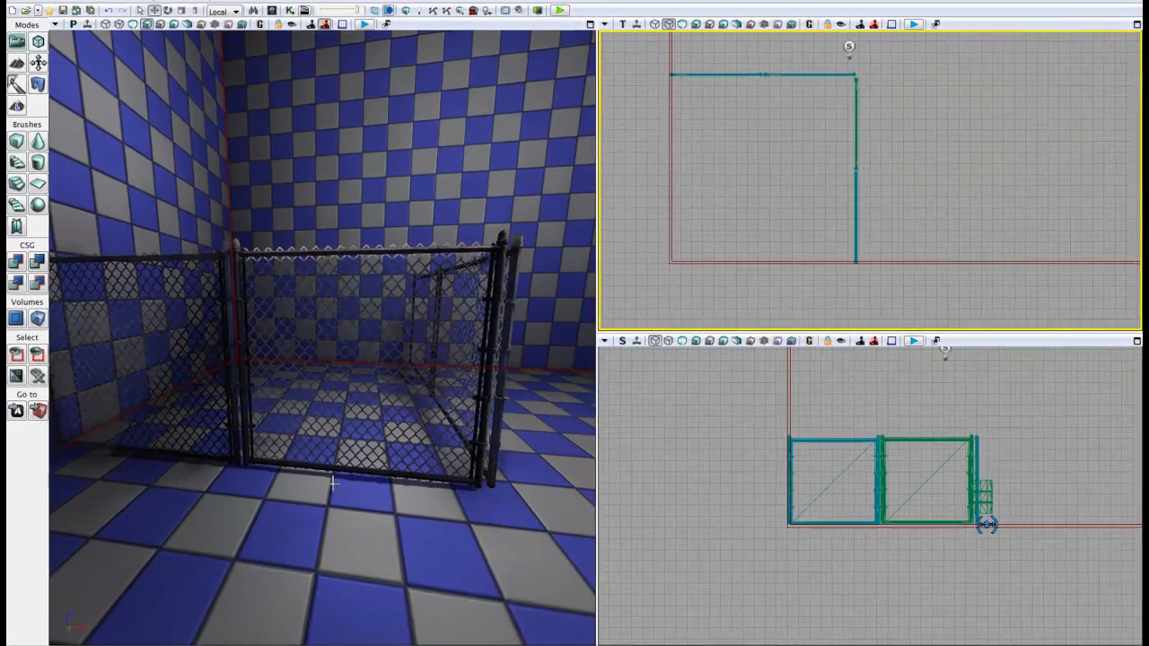
{"action": "left_click_drag", "start_coordinate": [353, 472], "coordinate": [290, 511]}
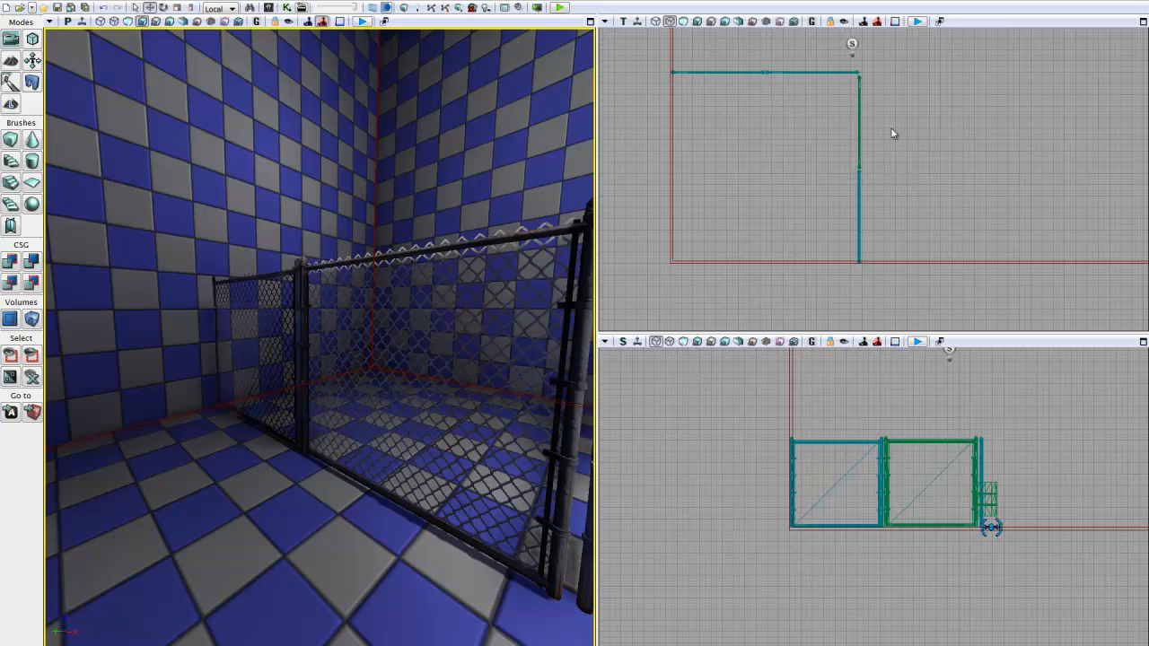
{"action": "left_click_drag", "start_coordinate": [891, 129], "coordinate": [847, 160]}
{"action": "scroll", "coordinate": [851, 147], "scroll_direction": "up", "scroll_amount": 3}
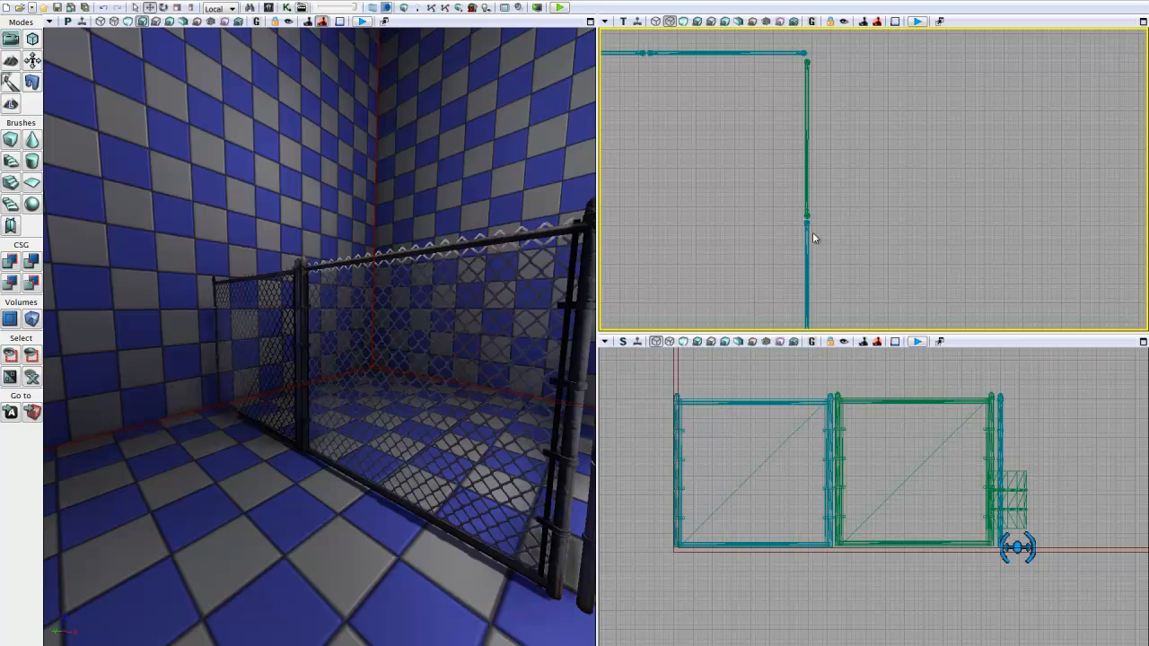
{"action": "mouse_move", "coordinate": [329, 503]}
{"action": "left_mouse_down"}
{"action": "mouse_move", "coordinate": [341, 505]}
{"action": "mouse_move", "coordinate": [316, 510]}
{"action": "mouse_move", "coordinate": [351, 497]}
{"action": "mouse_move", "coordinate": [330, 505]}
{"action": "mouse_move", "coordinate": [325, 523]}
{"action": "left_mouse_up"}
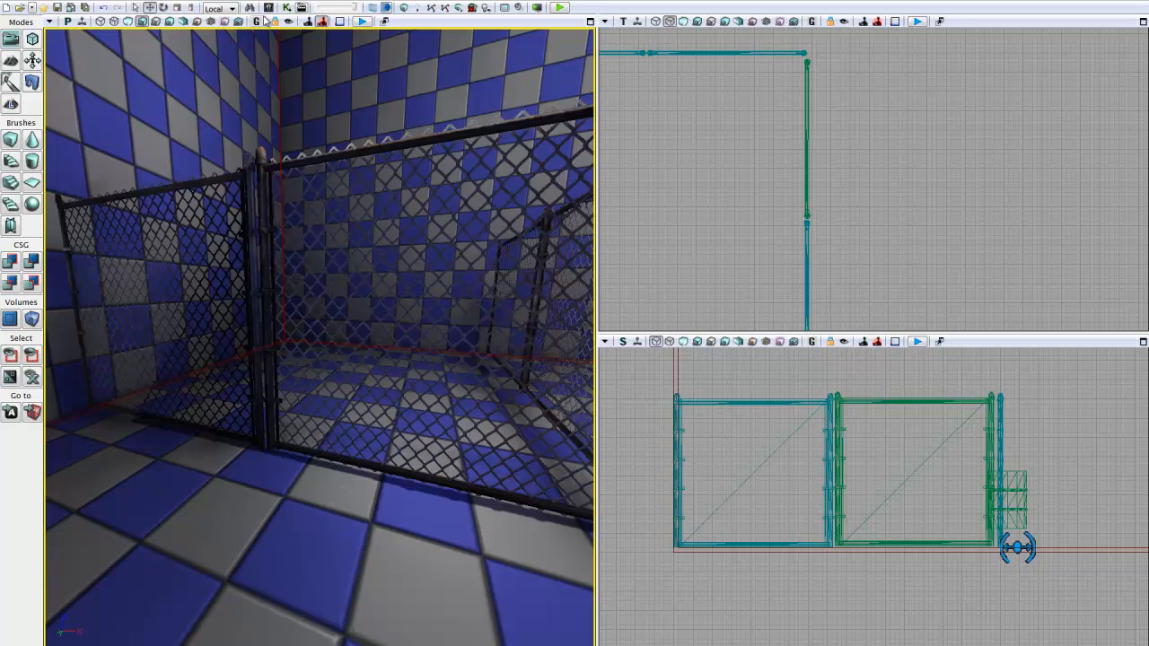
Add an RB_HingeActor from the Physics actor classes on the floor beside the gate's hinge-side post
{"action": "left_click", "coordinate": [270, 8]}
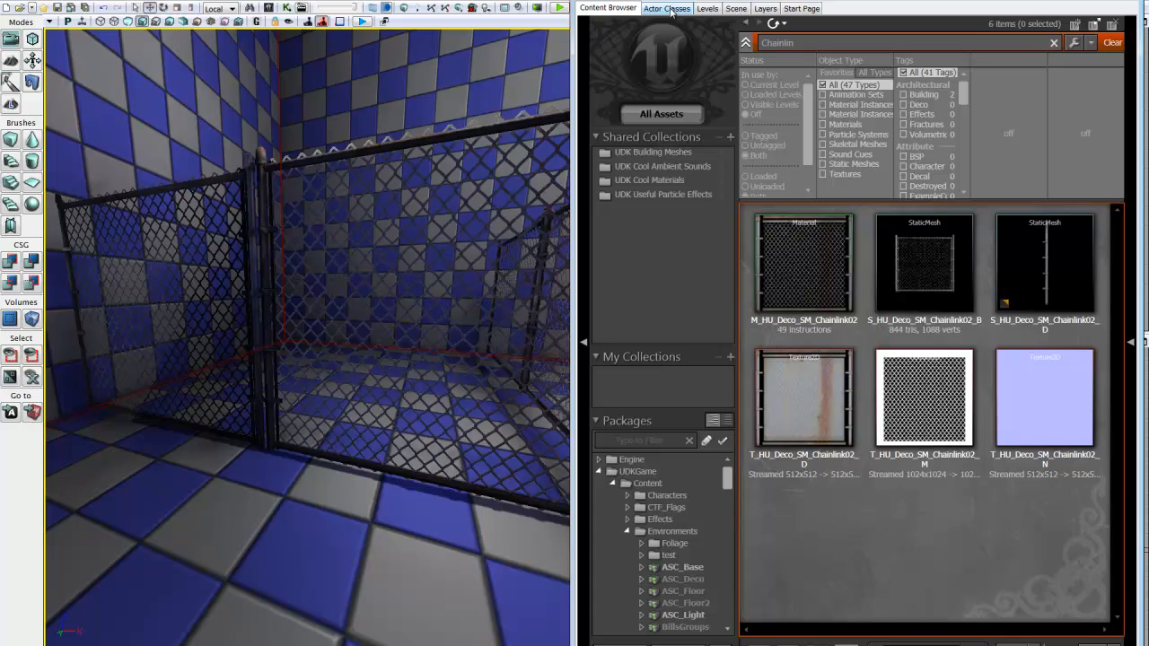
{"action": "left_click", "coordinate": [666, 8]}
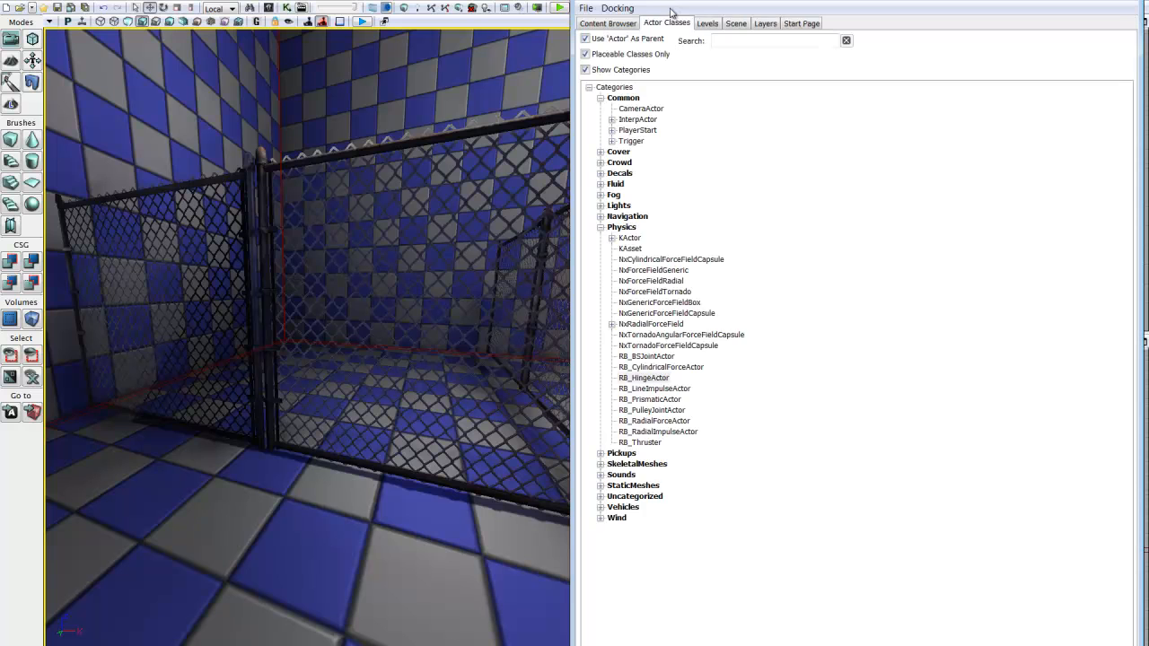
{"action": "left_click", "coordinate": [620, 229]}
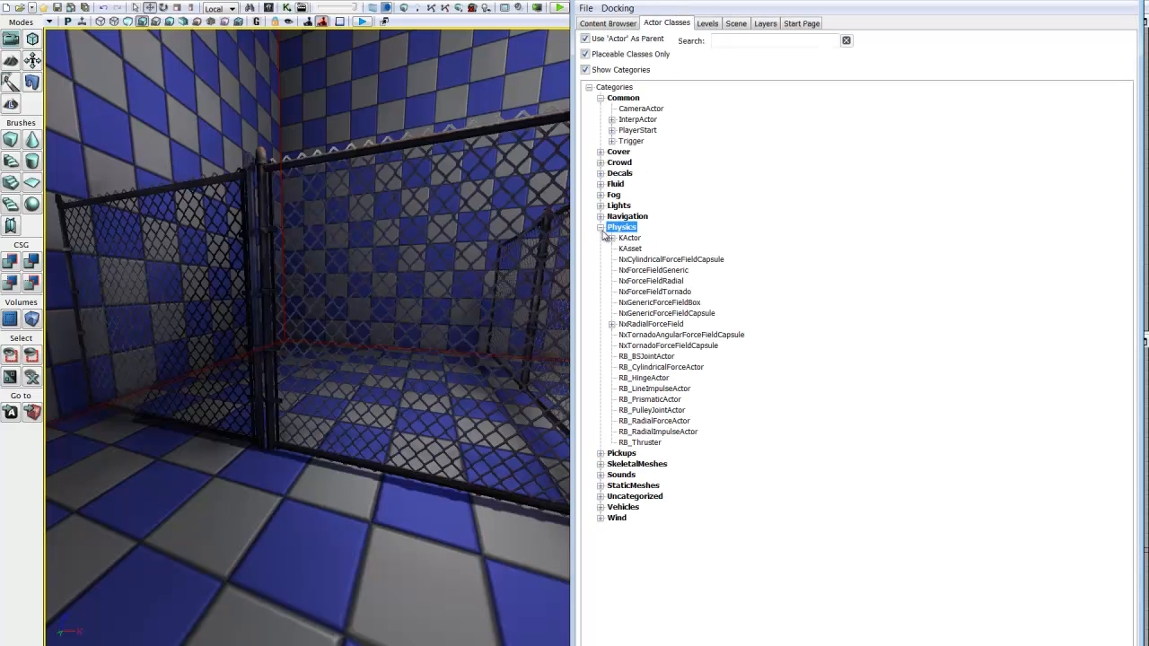
{"action": "left_click", "coordinate": [599, 229]}
{"action": "left_click", "coordinate": [600, 229]}
{"action": "left_click", "coordinate": [649, 380]}
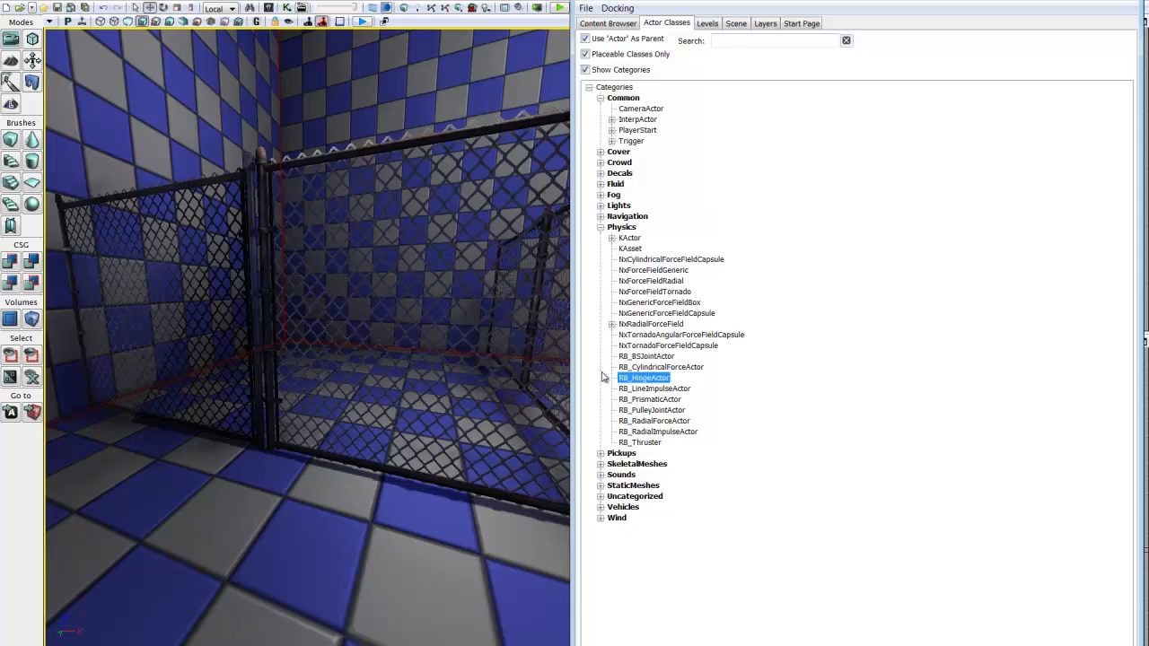
{"action": "right_click", "coordinate": [272, 461]}
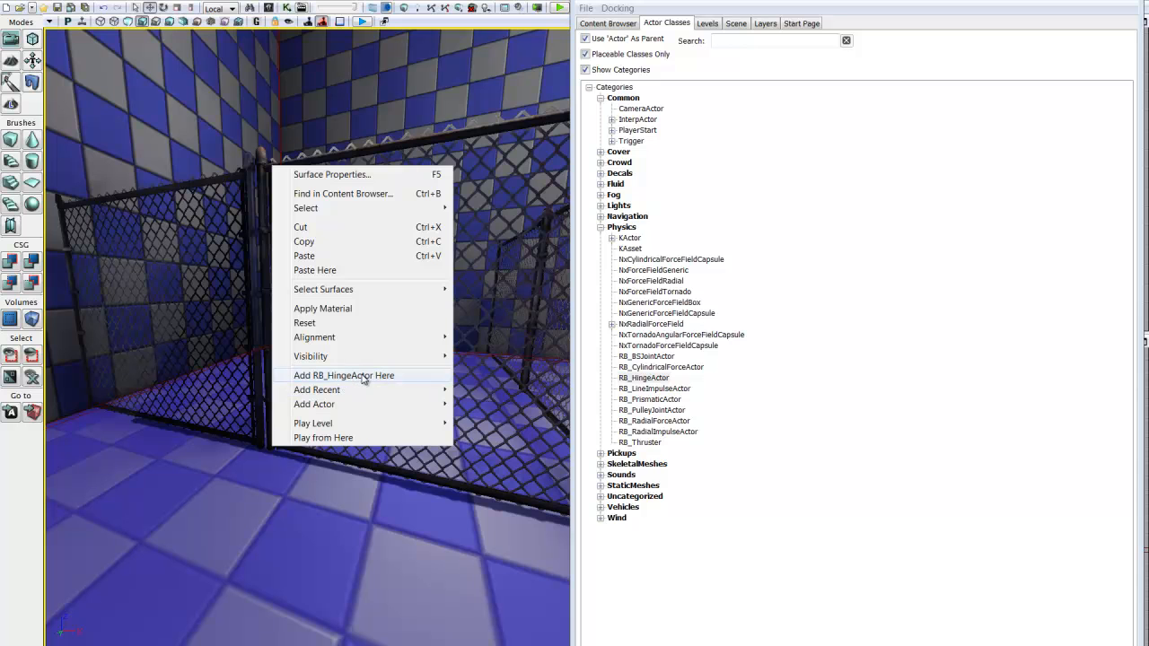
{"action": "left_click", "coordinate": [353, 380]}
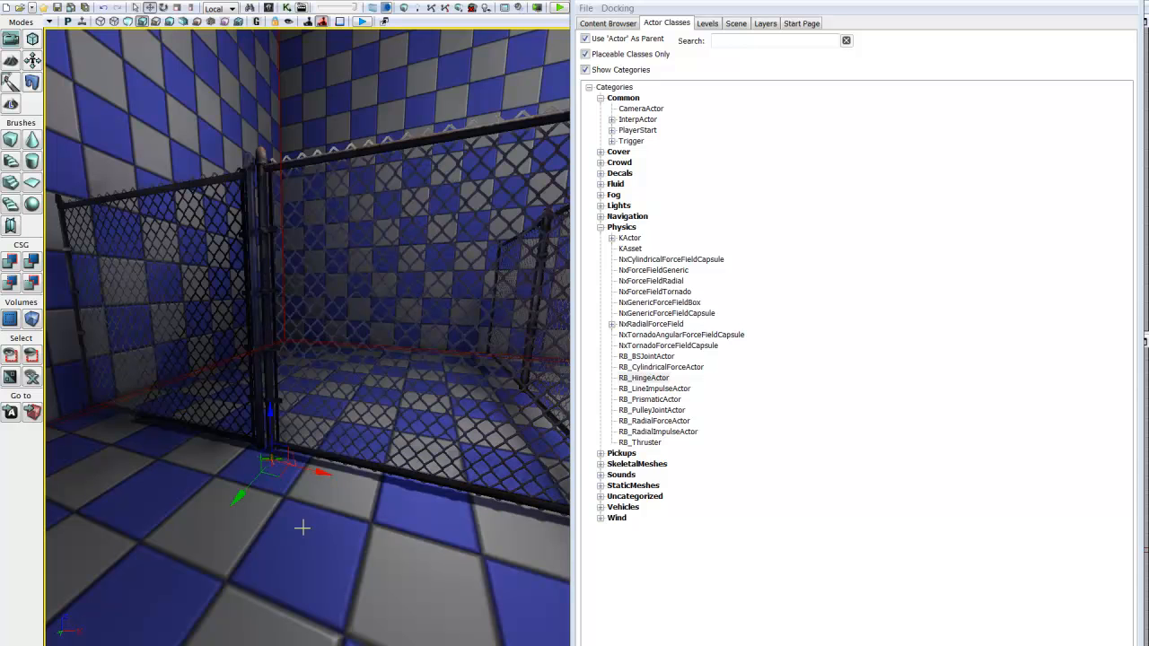
Raise the hinge actor off the floor to the level of the gate's lower rail
{"action": "left_click_drag", "start_coordinate": [271, 439], "coordinate": [270, 419]}
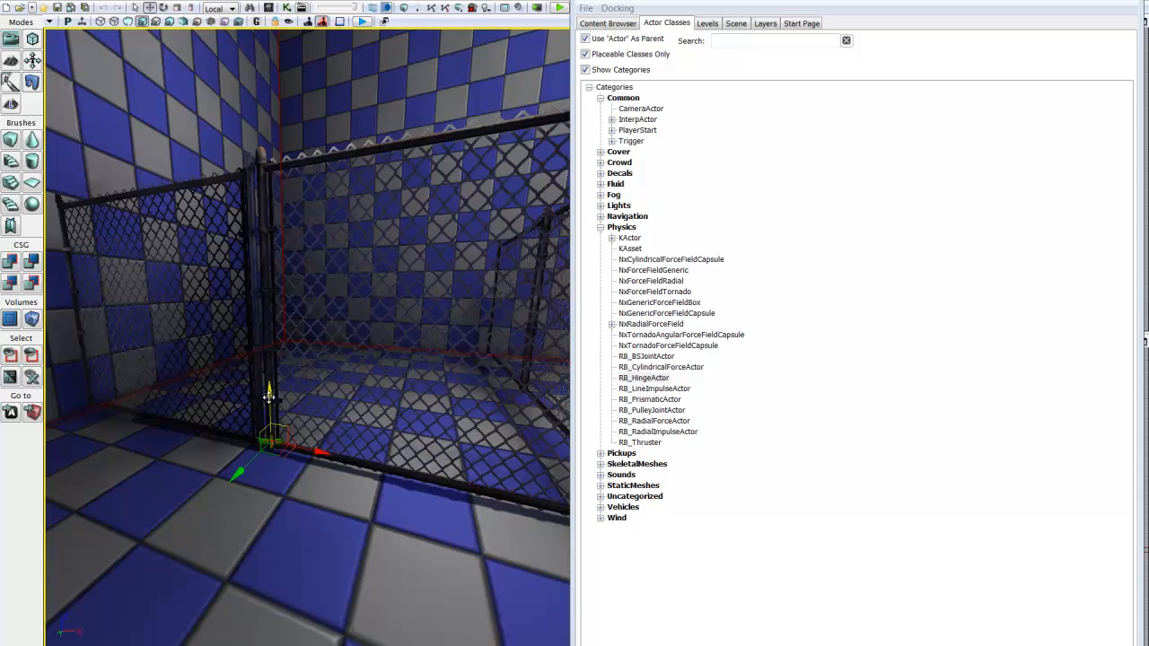
{"action": "left_click_drag", "start_coordinate": [301, 473], "coordinate": [253, 461]}
{"action": "left_click", "coordinate": [328, 504]}
{"action": "mouse_move", "coordinate": [328, 493]}
{"action": "left_mouse_down"}
{"action": "mouse_move", "coordinate": [326, 477]}
{"action": "mouse_move", "coordinate": [302, 474]}
{"action": "mouse_move", "coordinate": [325, 481]}
{"action": "left_mouse_up"}
{"action": "left_click", "coordinate": [322, 421]}
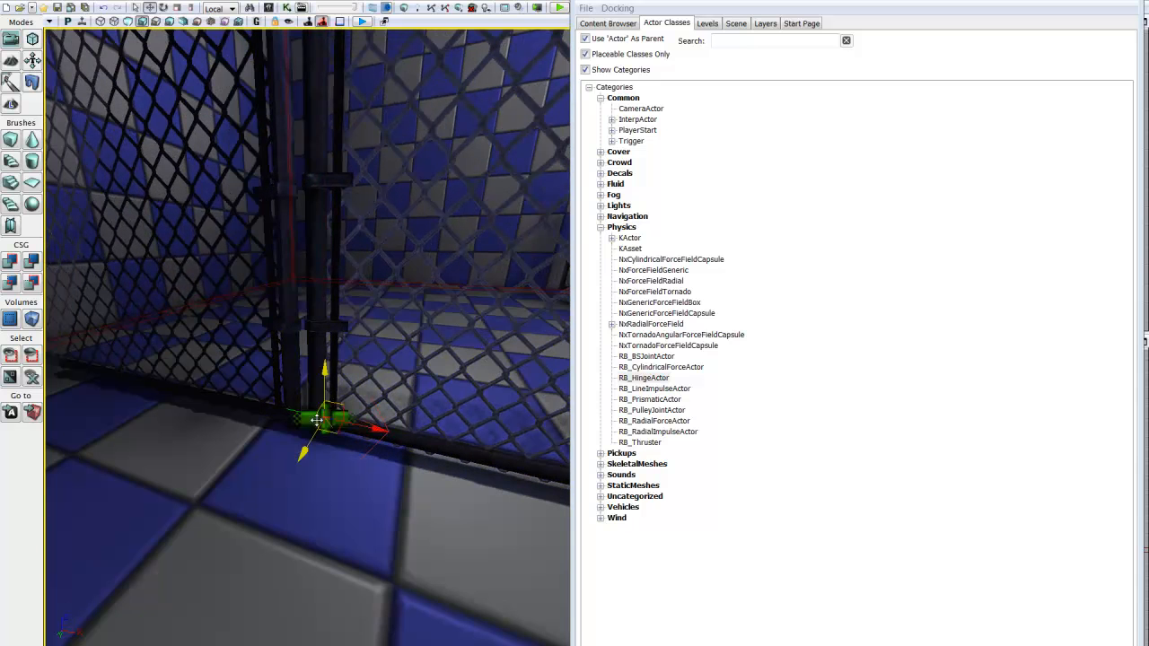
Align the hinge actor in the top view with the centre of the gate's hinge-side post
{"action": "left_click", "coordinate": [1128, 4]}
{"action": "right_click_drag", "start_coordinate": [961, 168], "coordinate": [984, 110]}
{"action": "scroll", "coordinate": [975, 146], "scroll_direction": "up", "scroll_amount": 6}
{"action": "scroll", "coordinate": [970, 115], "scroll_direction": "up", "scroll_amount": 2}
{"action": "right_click_drag", "start_coordinate": [876, 121], "coordinate": [1011, 123]}
{"action": "scroll", "coordinate": [1020, 125], "scroll_direction": "up", "scroll_amount": 2}
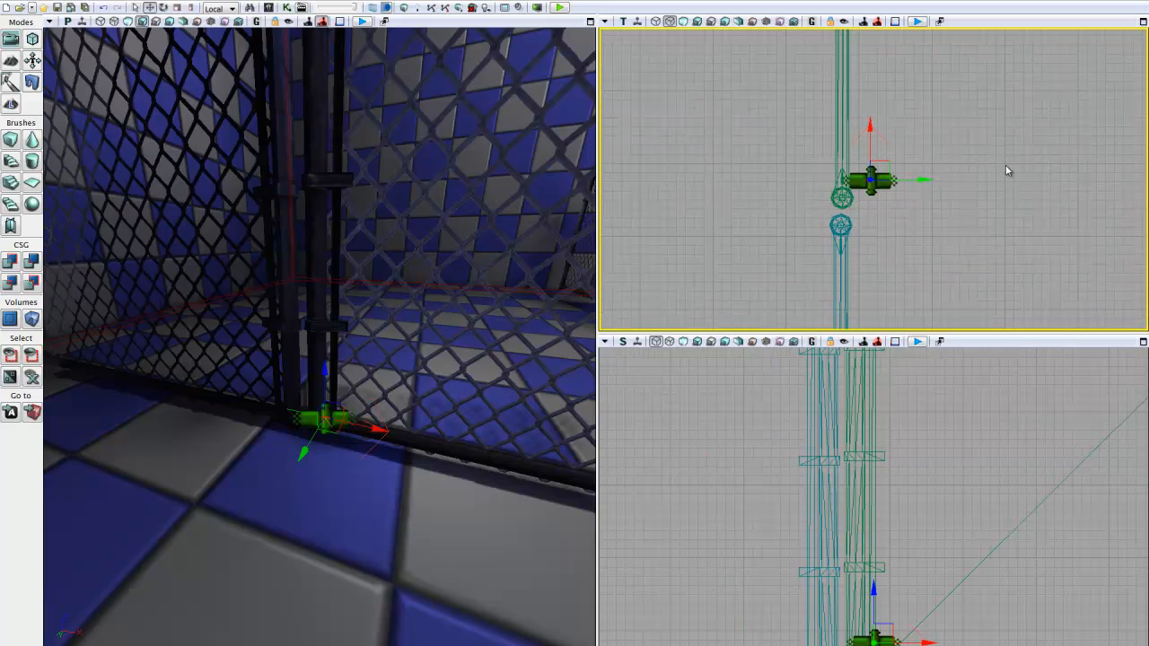
{"action": "left_click_drag", "start_coordinate": [925, 178], "coordinate": [900, 178]}
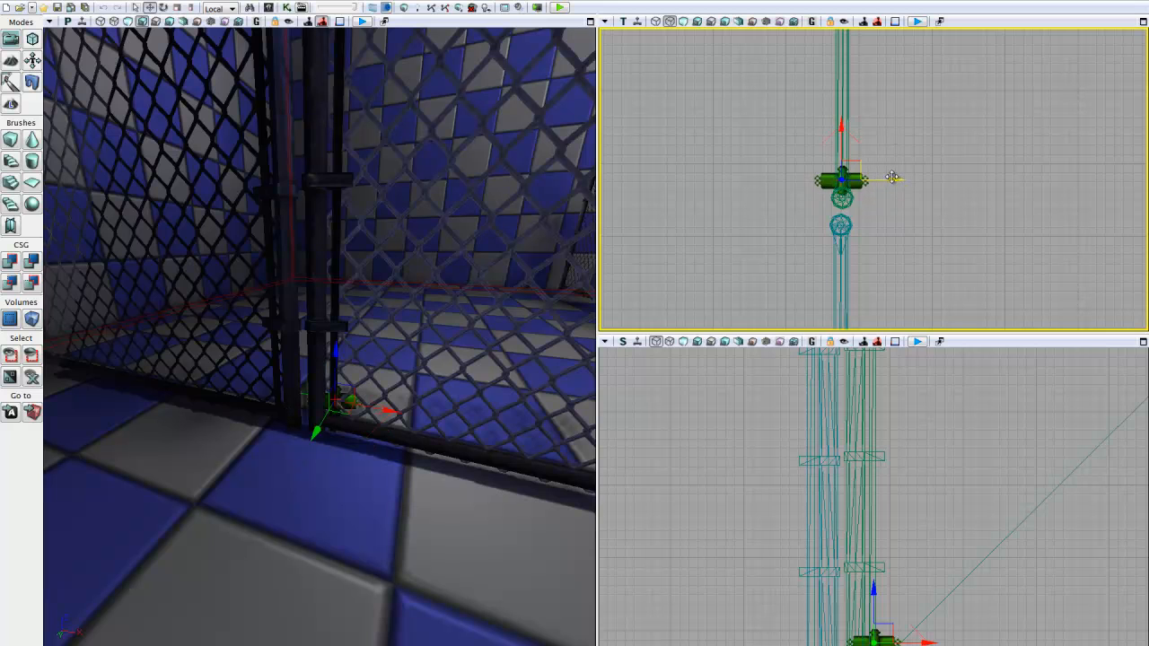
{"action": "left_click_drag", "start_coordinate": [841, 130], "coordinate": [841, 145]}
{"action": "scroll", "coordinate": [913, 144], "scroll_direction": "up", "scroll_amount": 5}
{"action": "scroll", "coordinate": [944, 108], "scroll_direction": "up", "scroll_amount": 3}
{"action": "mouse_move", "coordinate": [912, 120]}
{"action": "right_mouse_down"}
{"action": "mouse_move", "coordinate": [943, 107]}
{"action": "mouse_move", "coordinate": [892, 138]}
{"action": "mouse_move", "coordinate": [895, 115]}
{"action": "right_mouse_up"}
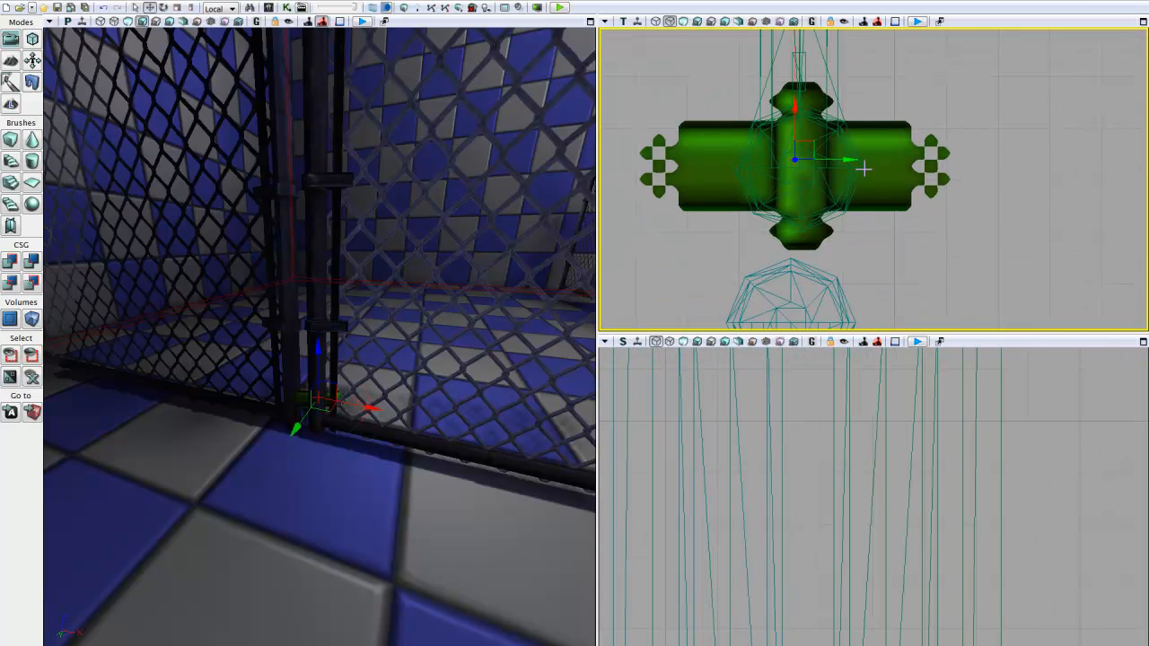
Open the hinge actor's properties and expand its RB Constraint Actor settings
{"action": "right_click_drag", "start_coordinate": [355, 494], "coordinate": [447, 426]}
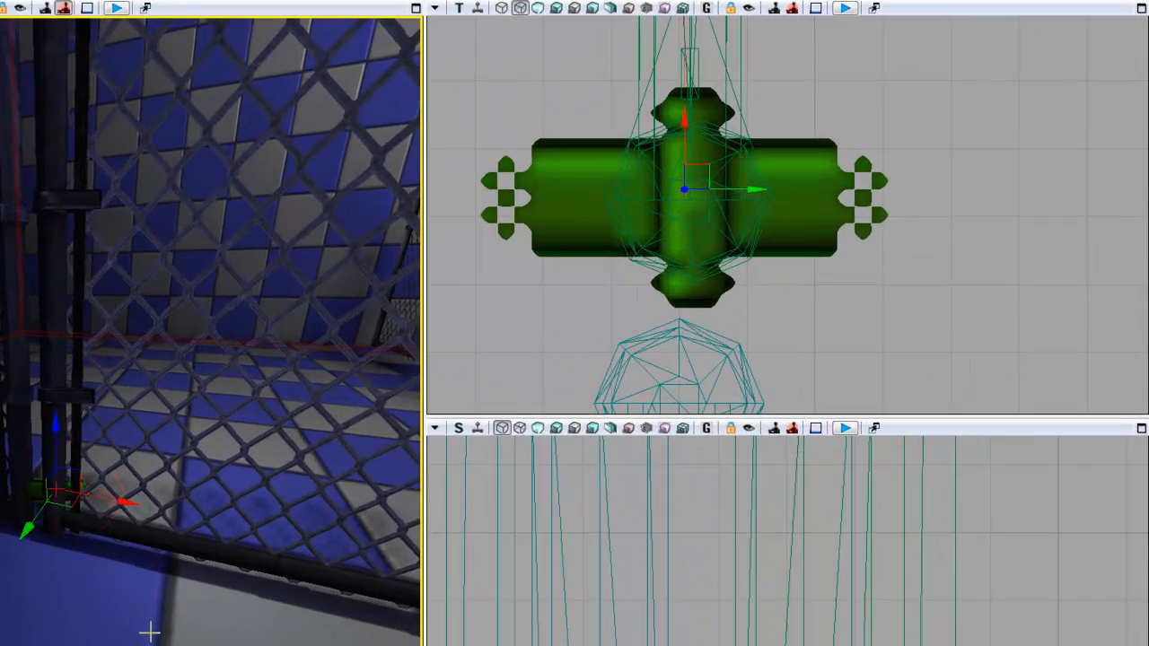
{"action": "key", "text": "F4"}
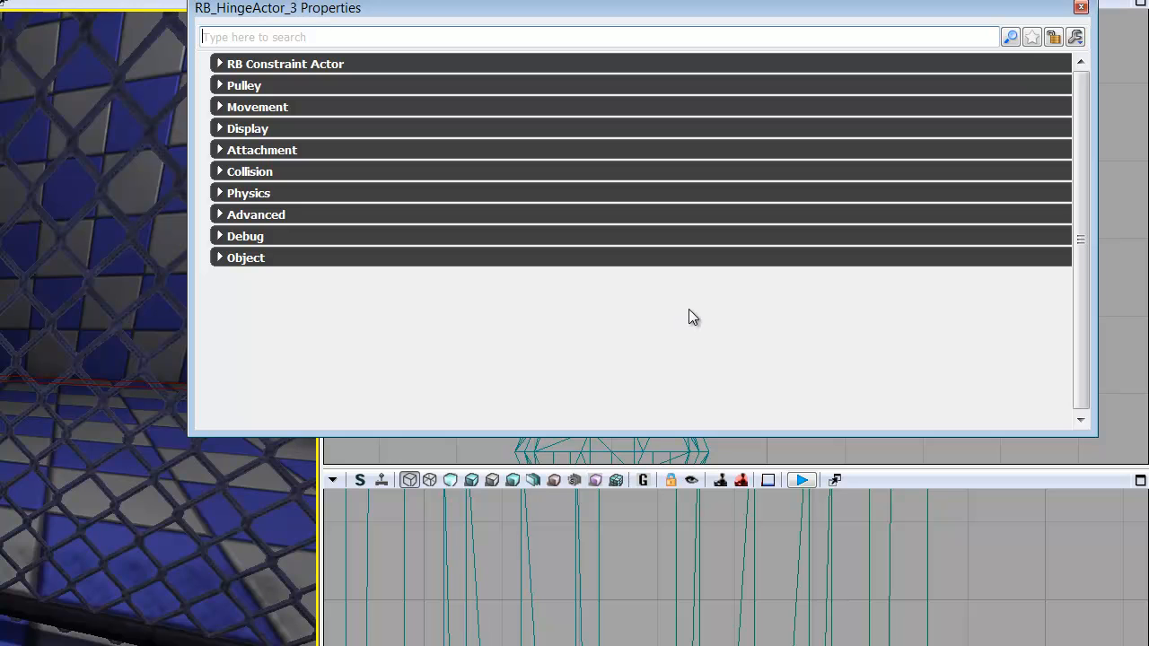
{"action": "left_click", "coordinate": [220, 64]}
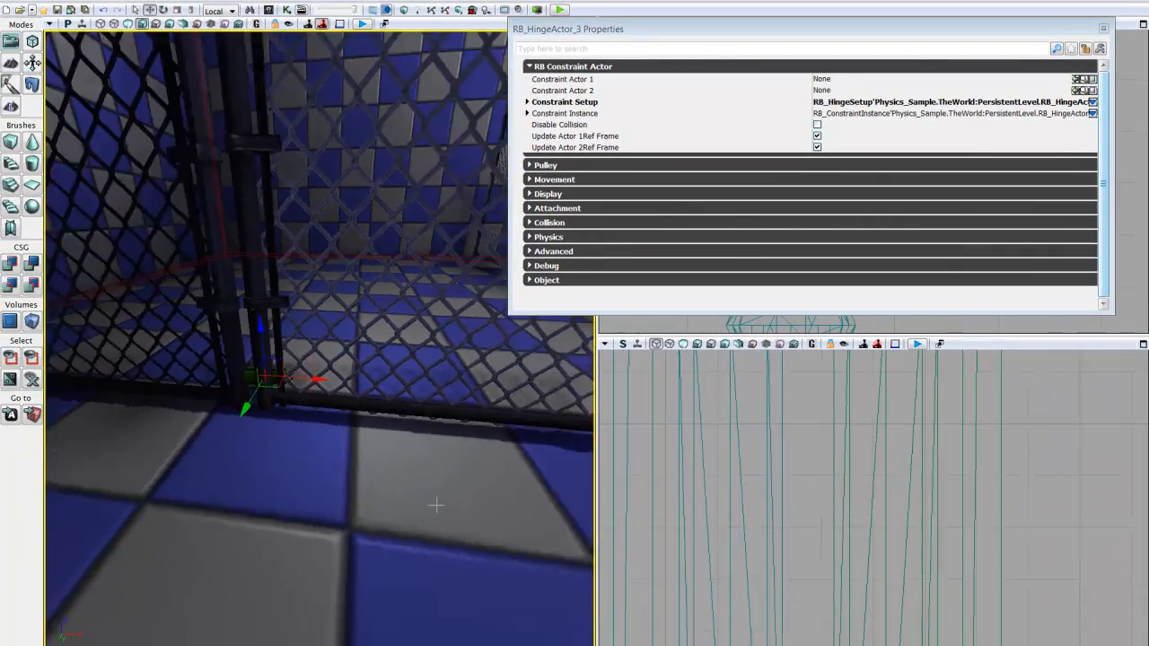
Lock the properties window to the hinge actor and assign the chain-link gate as Constraint Actor 2
{"action": "right_click_drag", "start_coordinate": [436, 505], "coordinate": [324, 491]}
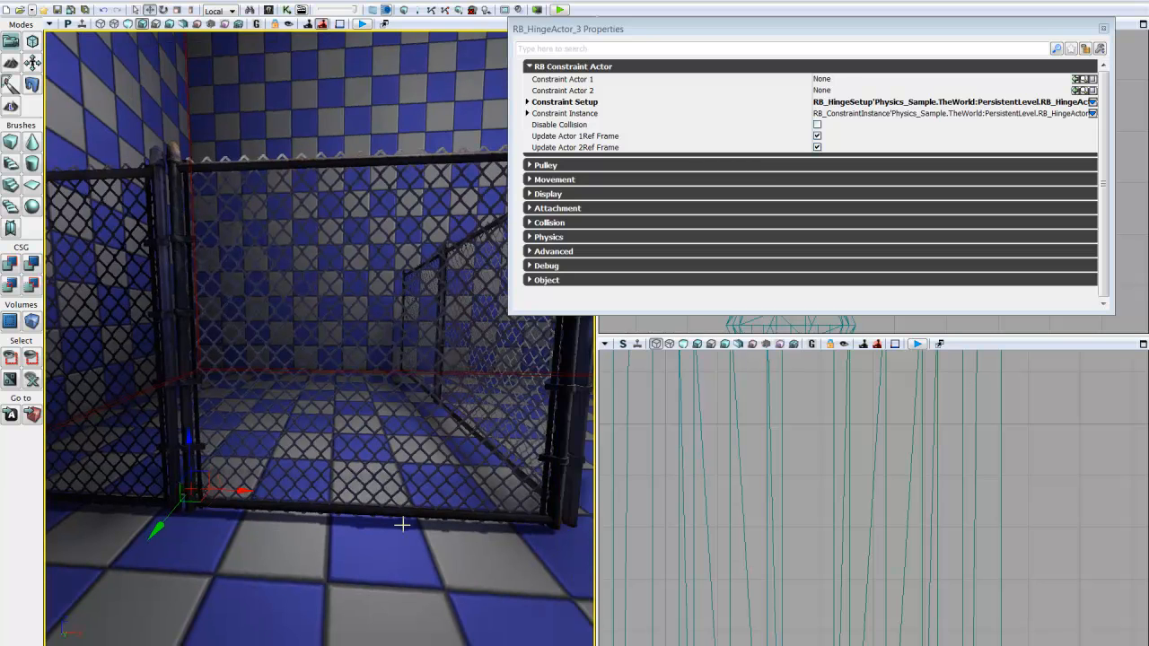
{"action": "mouse_move", "coordinate": [281, 589]}
{"action": "right_mouse_down"}
{"action": "mouse_move", "coordinate": [257, 583]}
{"action": "mouse_move", "coordinate": [277, 589]}
{"action": "mouse_move", "coordinate": [254, 595]}
{"action": "mouse_move", "coordinate": [274, 593]}
{"action": "right_mouse_up"}
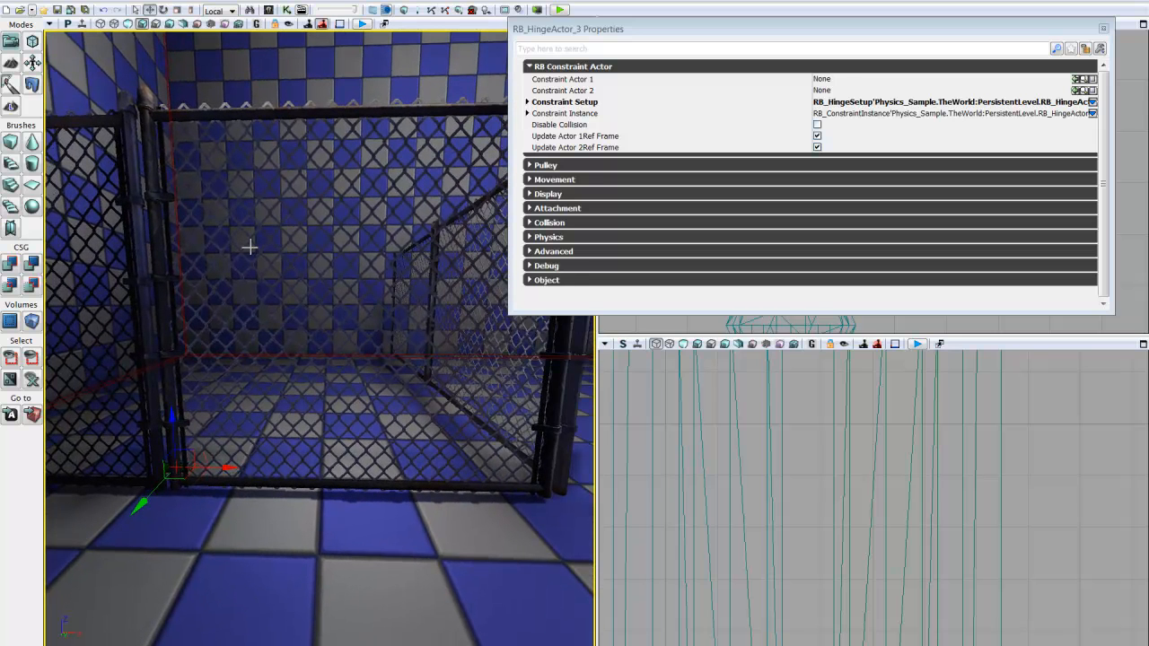
{"action": "left_click", "coordinate": [1086, 49]}
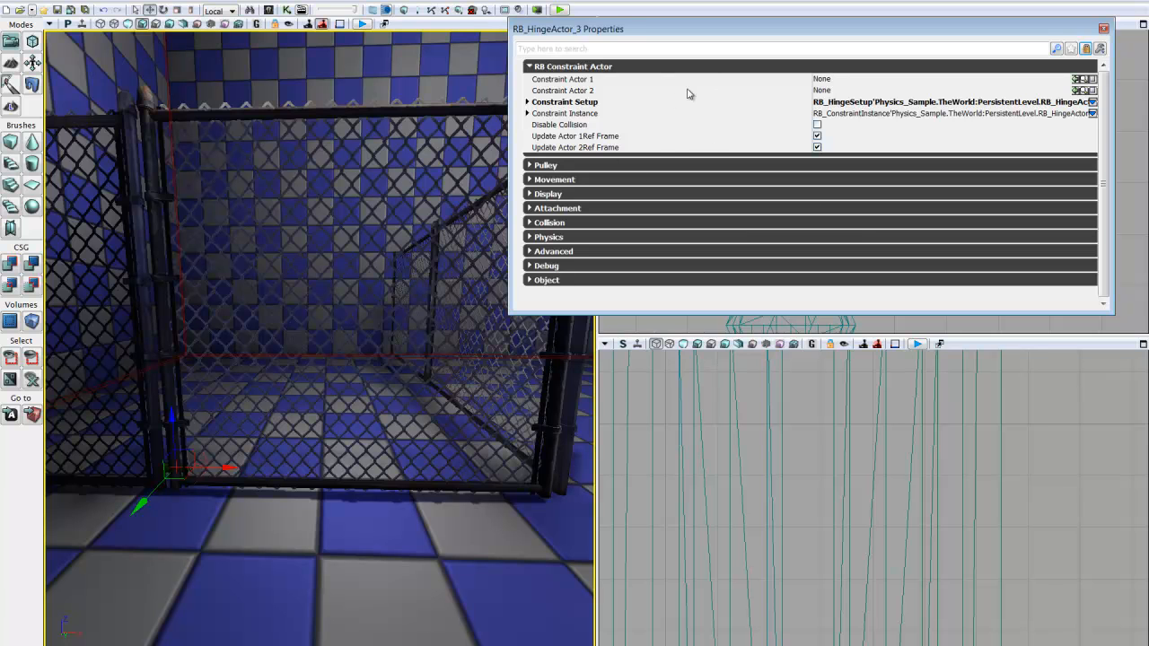
{"action": "left_click", "coordinate": [399, 112]}
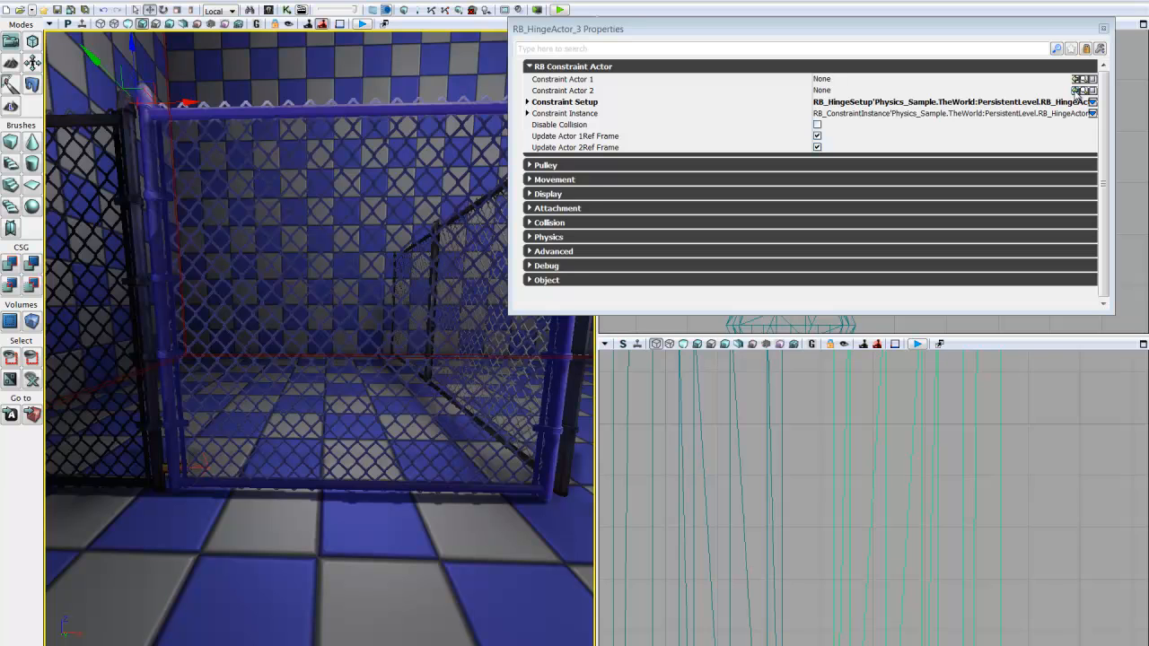
{"action": "left_click", "coordinate": [1077, 91]}
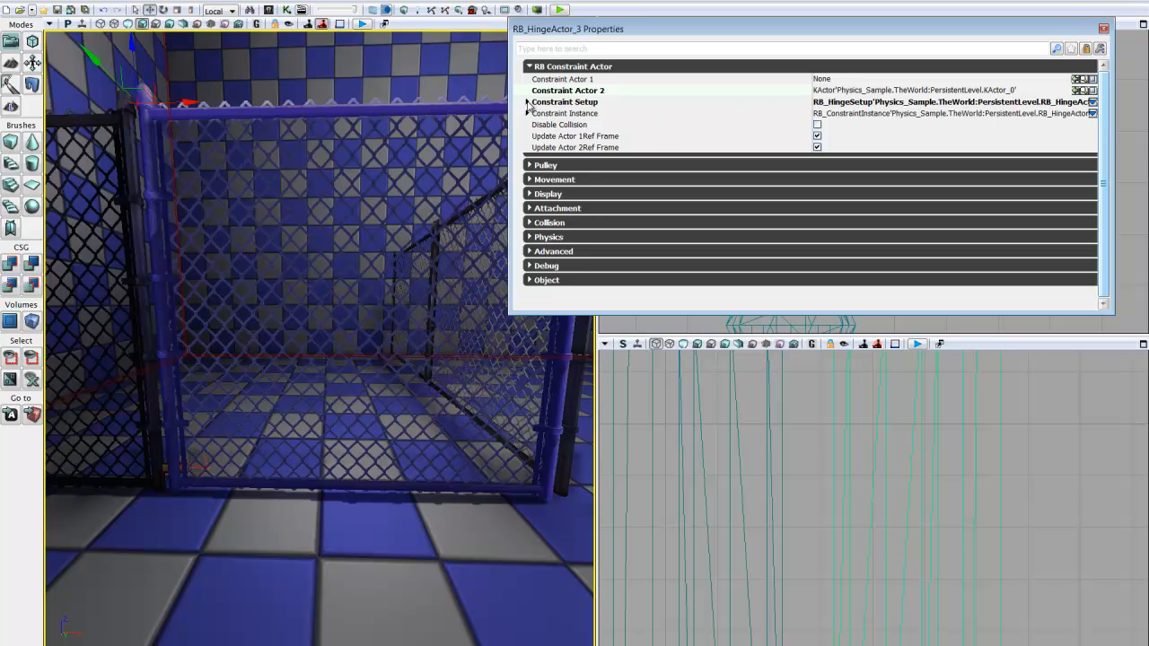
Enable Twist Limited in the Angular settings of the hinge's Constraint Setup
{"action": "left_click", "coordinate": [528, 102]}
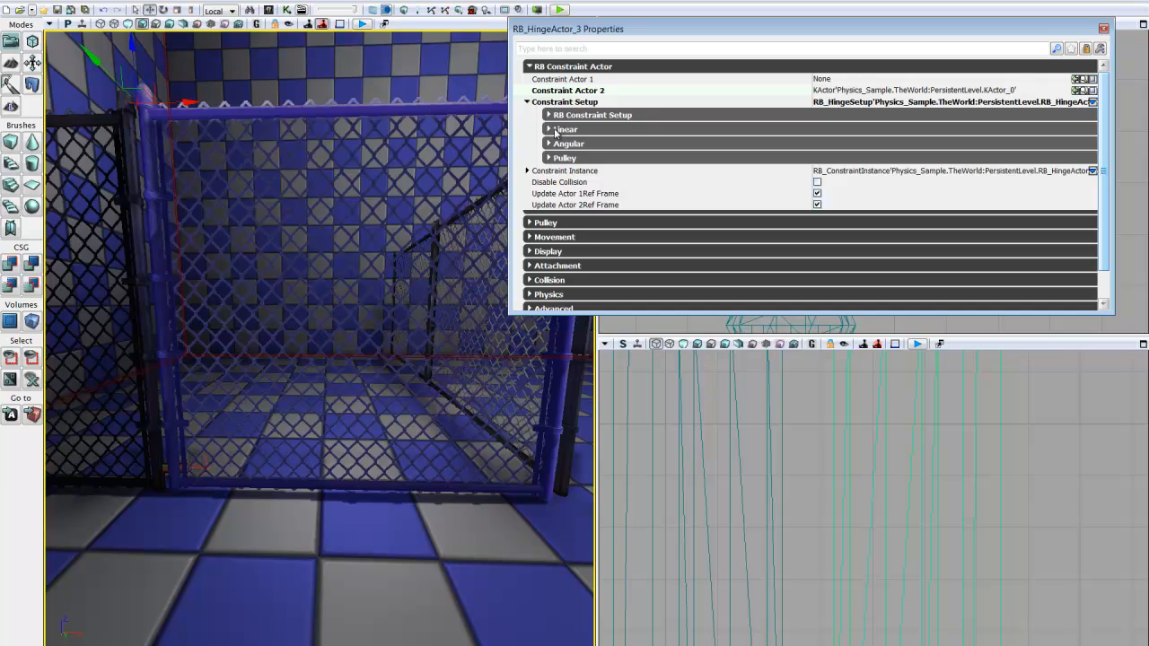
{"action": "left_click", "coordinate": [548, 115]}
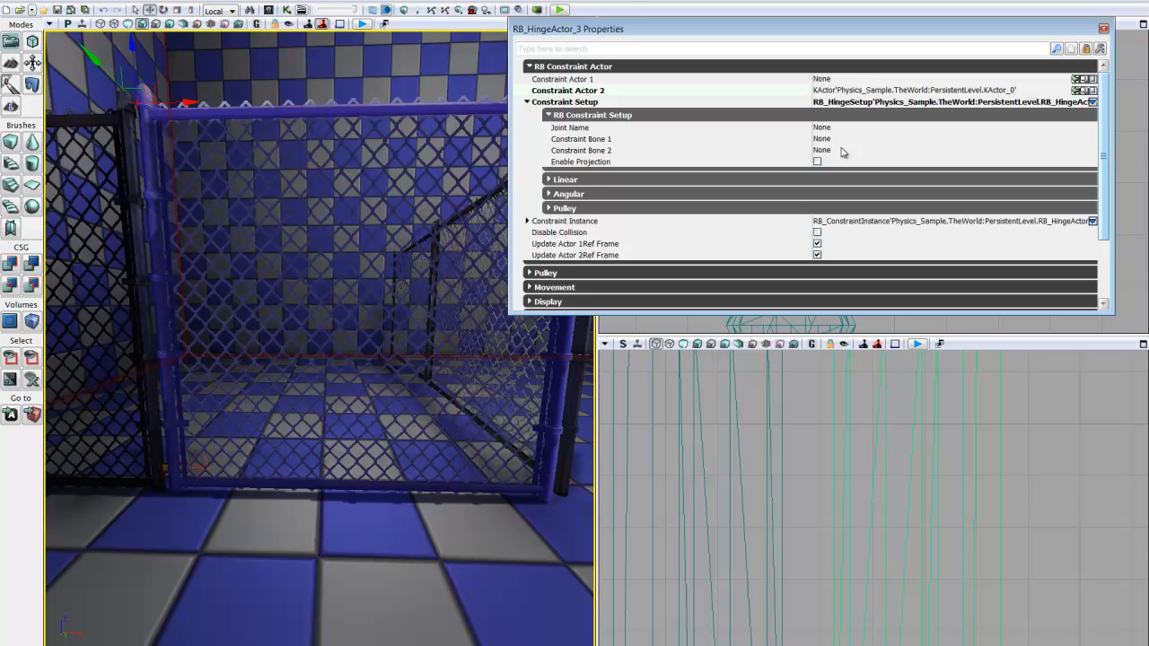
{"action": "left_click", "coordinate": [561, 118]}
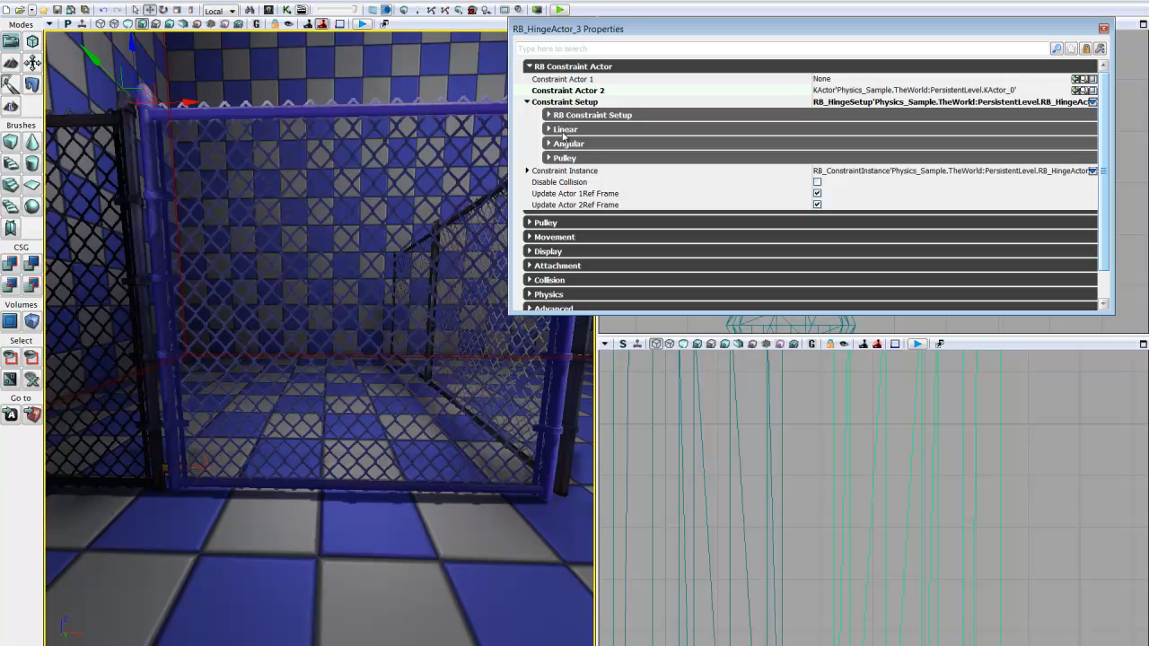
{"action": "left_click", "coordinate": [563, 132]}
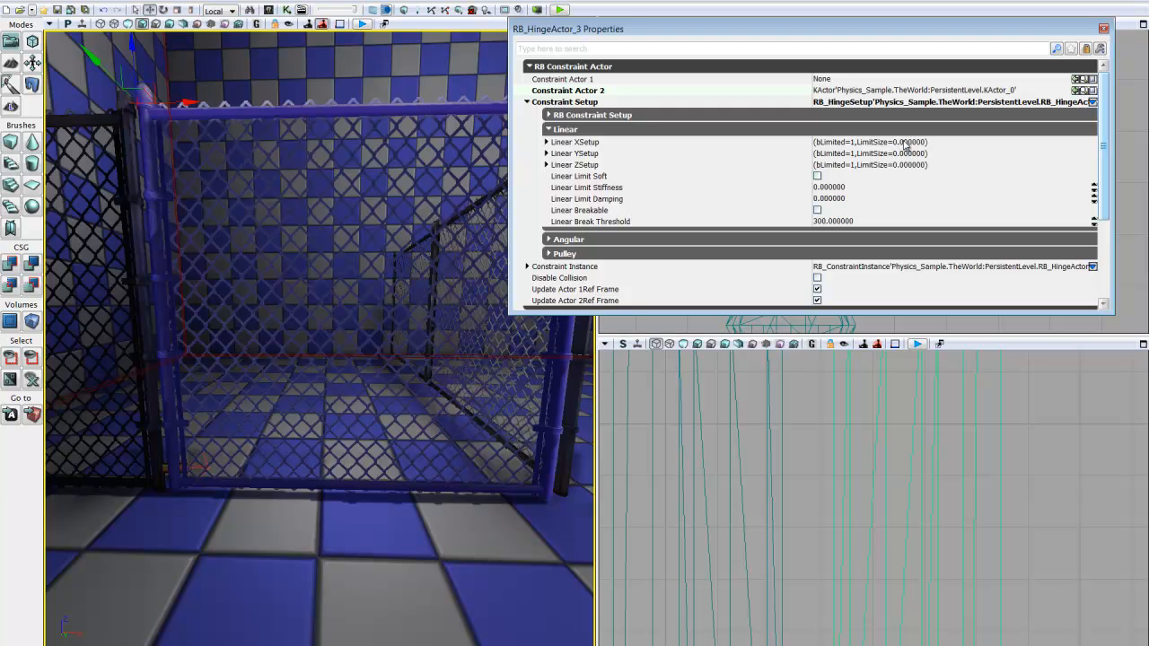
{"action": "left_click", "coordinate": [553, 131]}
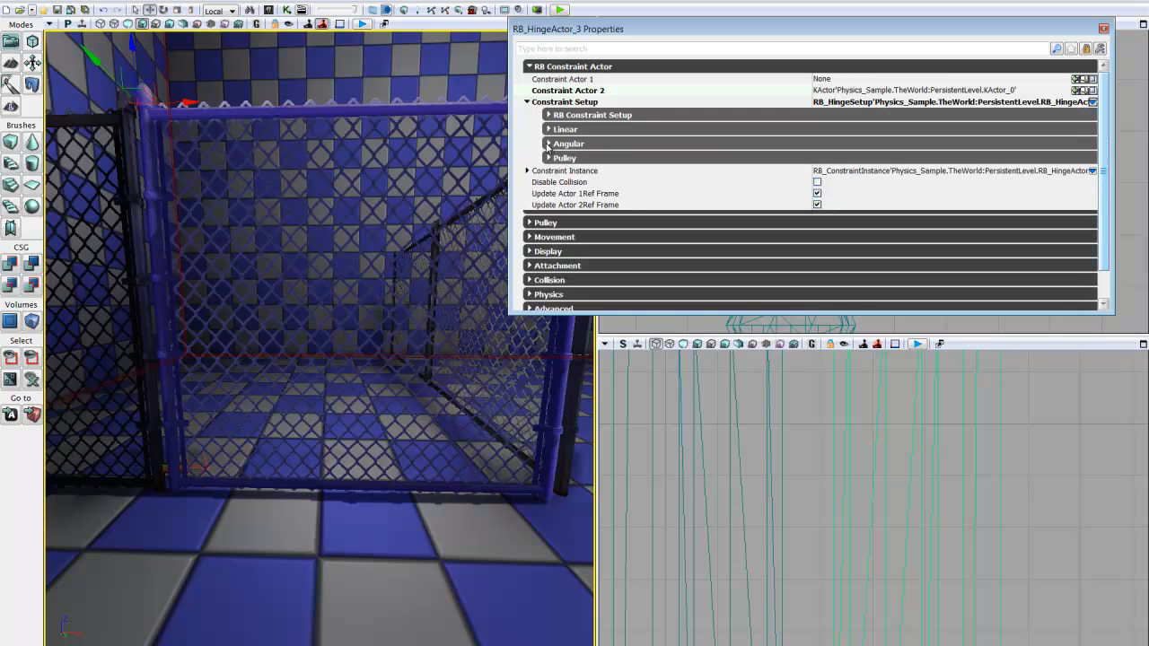
{"action": "left_click", "coordinate": [549, 145]}
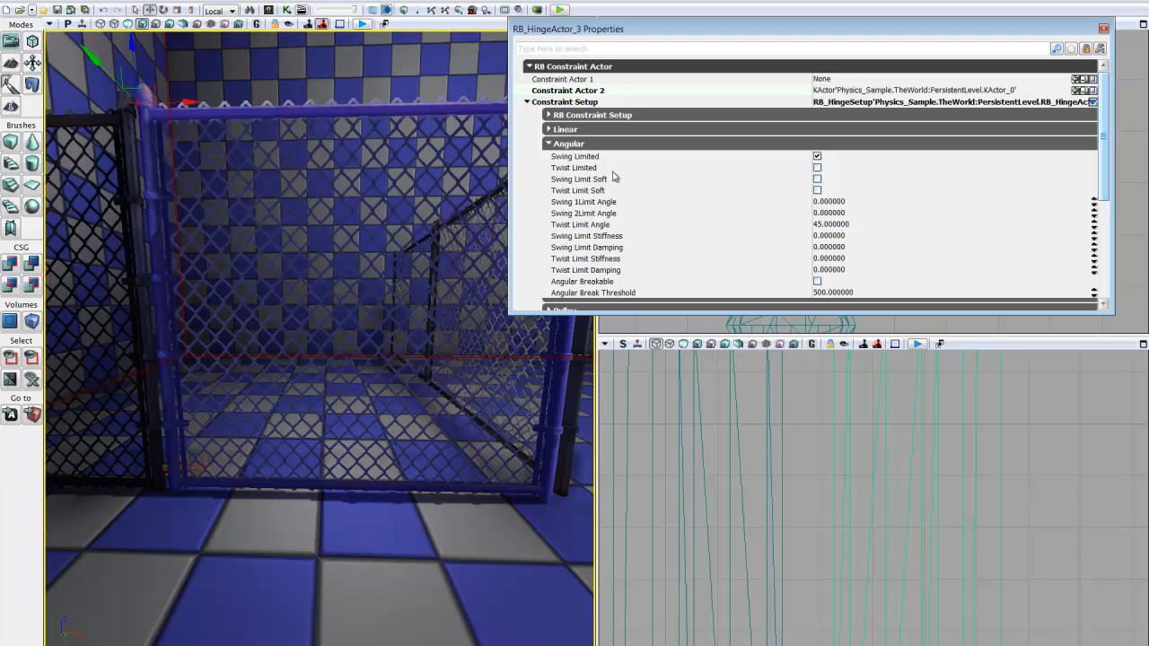
{"action": "left_click", "coordinate": [817, 168]}
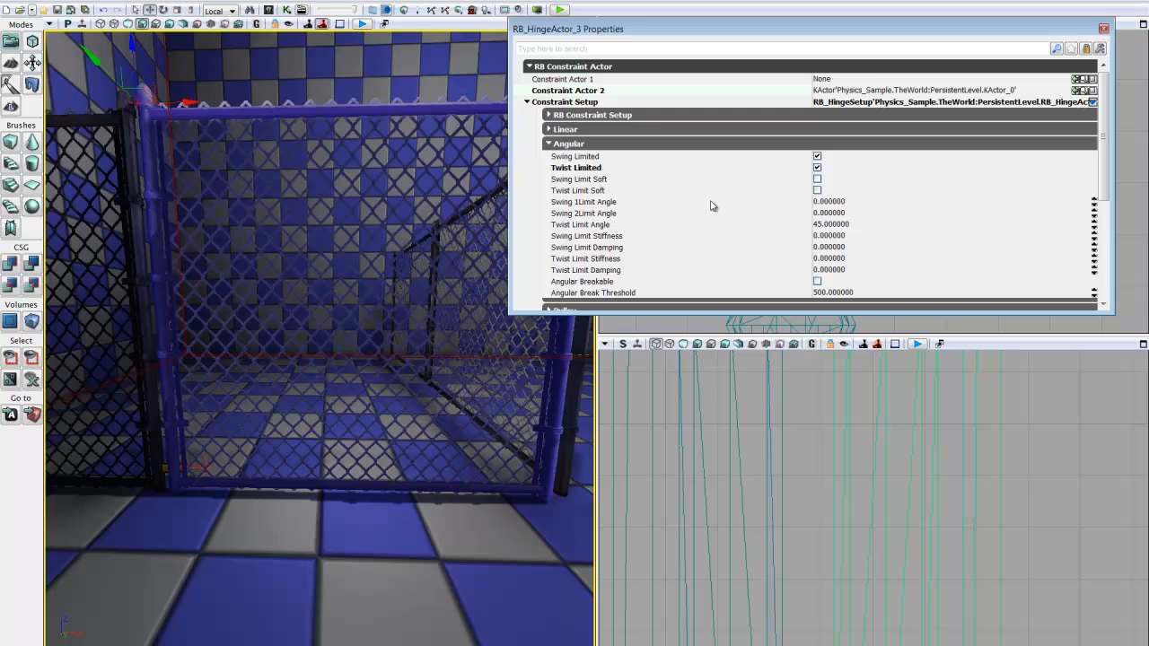
Set the hinge's Swing 1 Limit Angle to 90 and its Twist Limit Angle to 0
{"action": "left_click", "coordinate": [820, 205]}
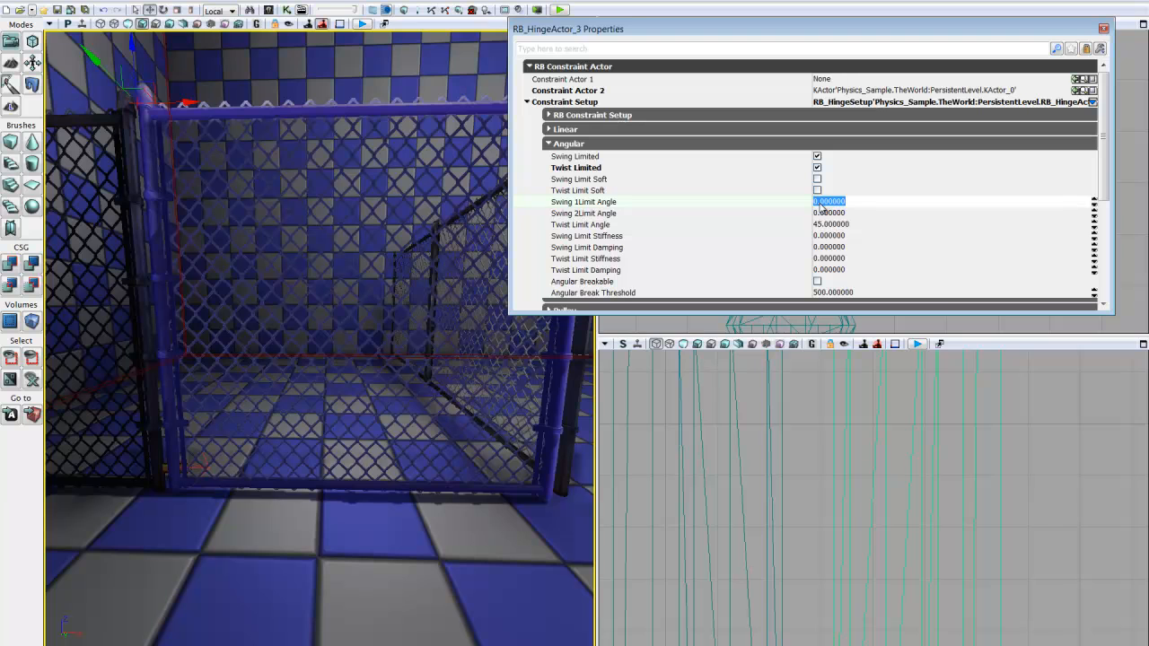
{"action": "left_click_drag", "start_coordinate": [819, 204], "coordinate": [813, 202]}
{"action": "left_click", "coordinate": [828, 214]}
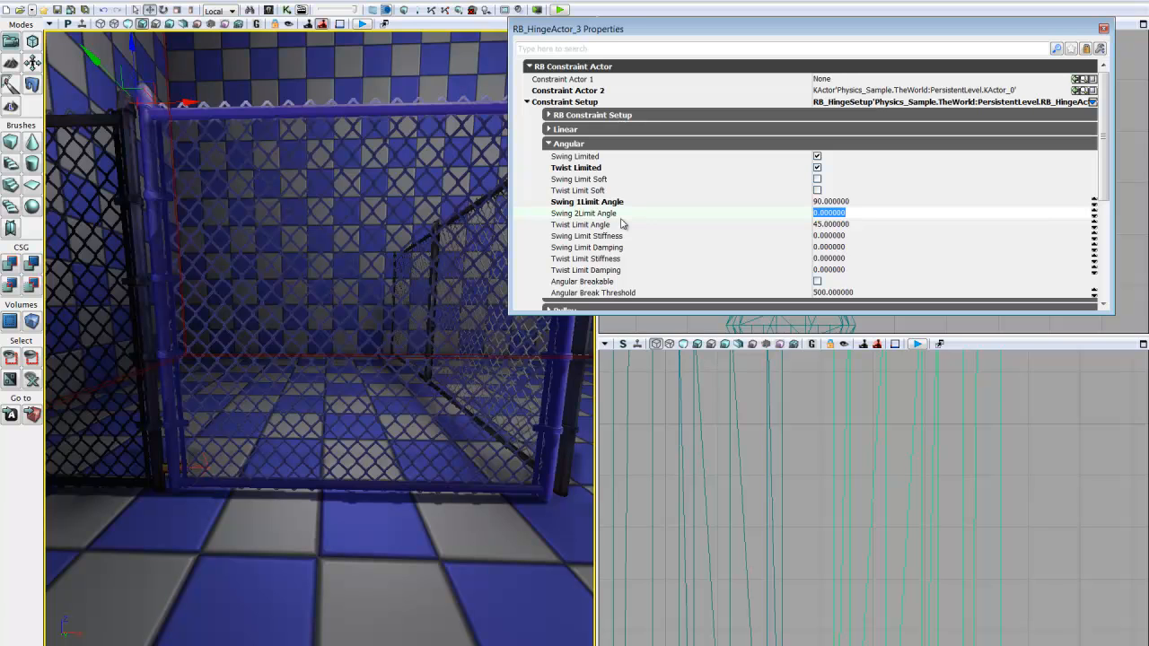
{"action": "left_click", "coordinate": [819, 226]}
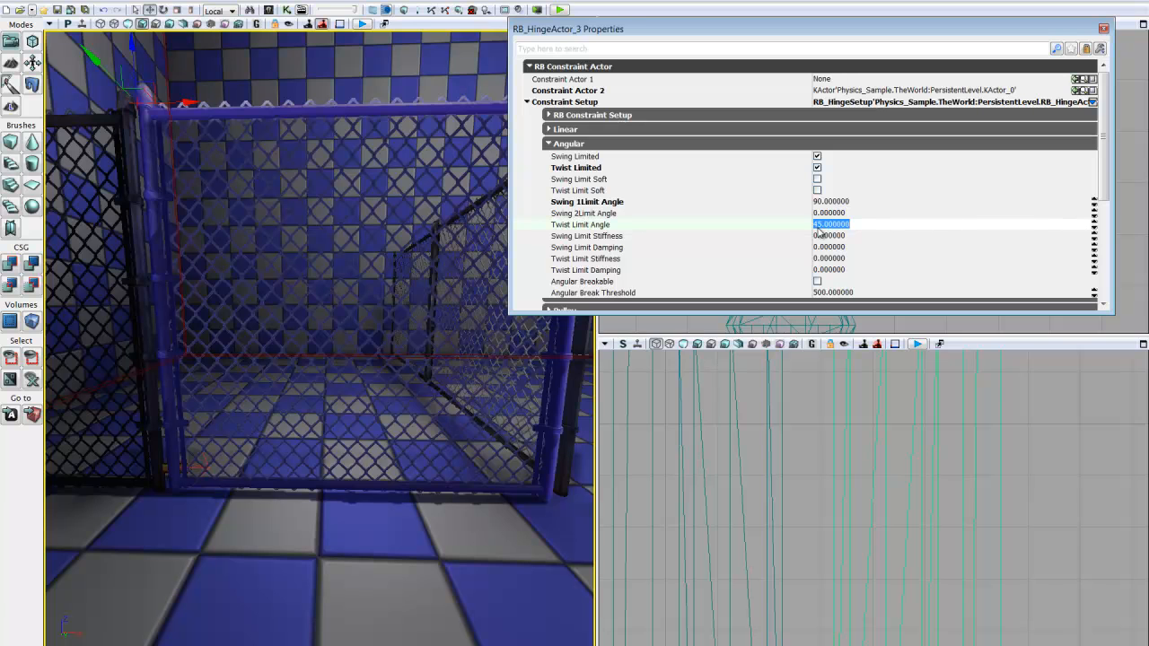
{"action": "type", "text": "0"}
{"action": "left_click", "coordinate": [837, 237]}
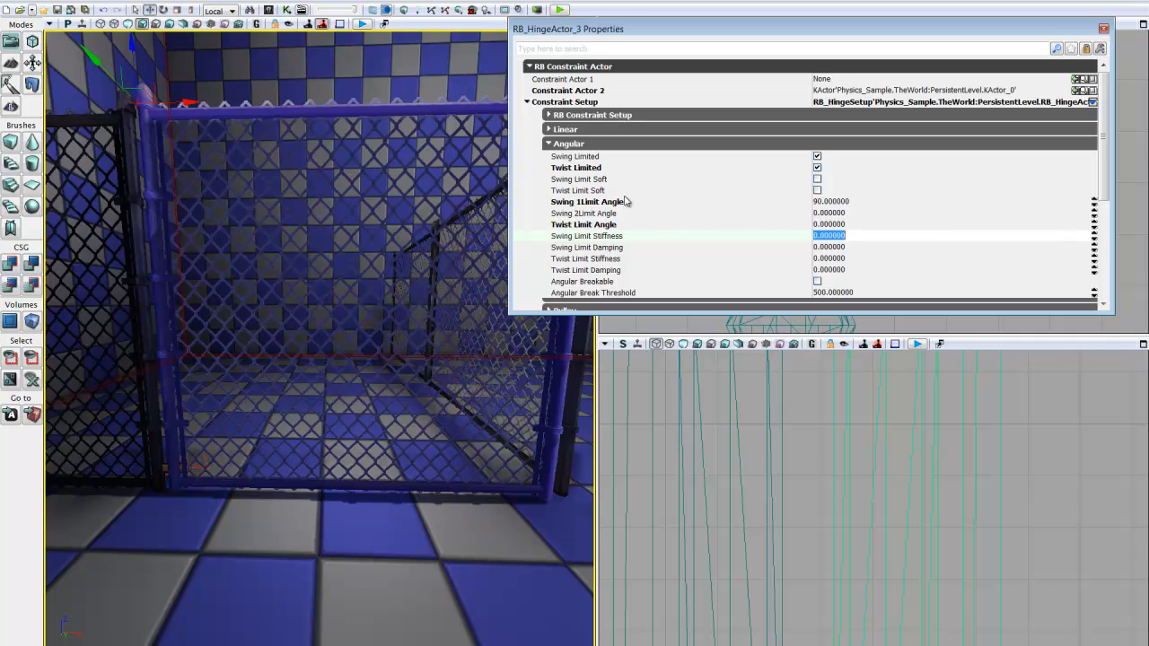
Review the Linear settings of the hinge's Constraint Setup, including the limit and breakable options
{"action": "left_click", "coordinate": [573, 132]}
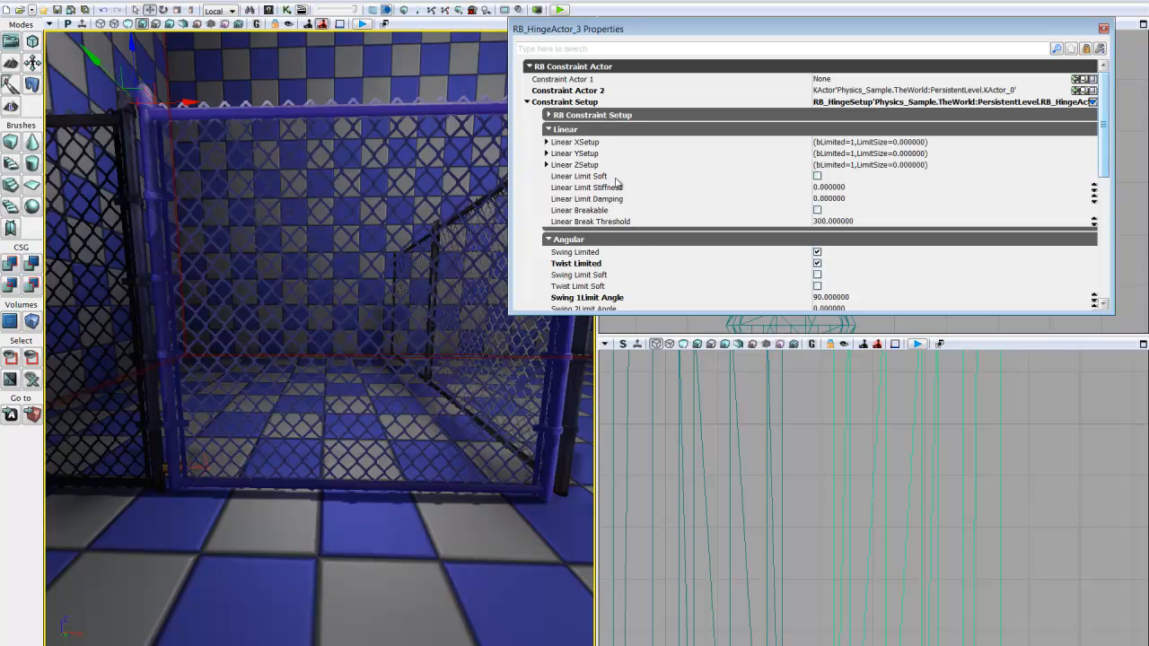
{"action": "scroll", "coordinate": [614, 180], "scroll_direction": "down", "scroll_amount": 2}
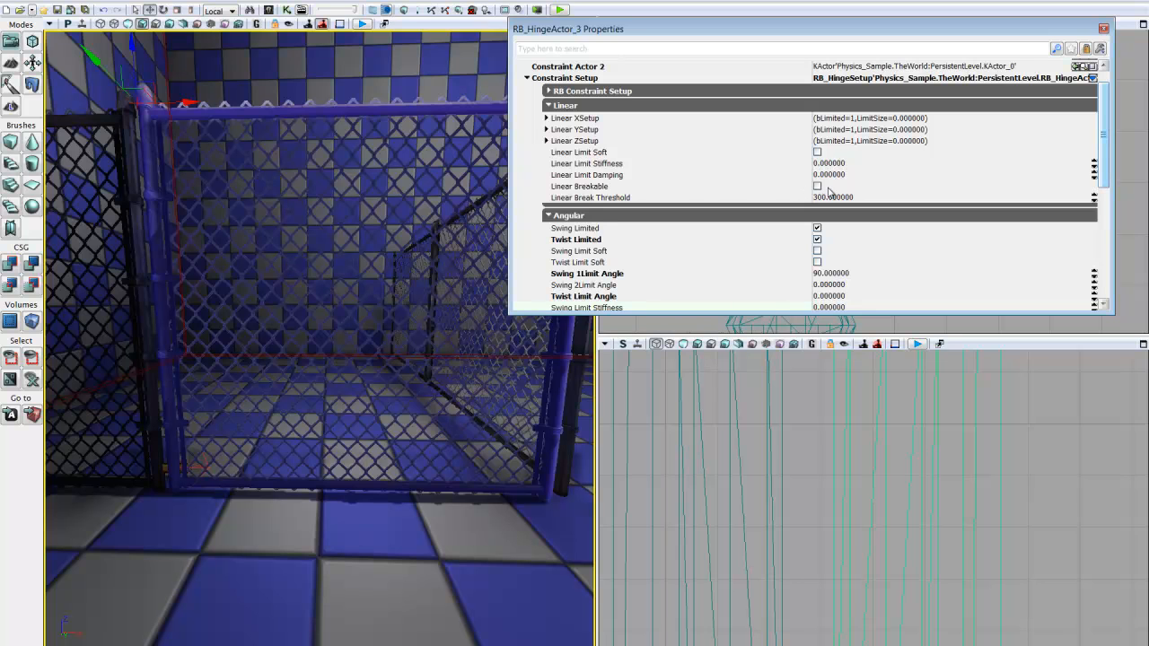
Examine the hinge's Angular settings, including limit stiffness, damping and breakable options, and close its properties window
{"action": "scroll", "coordinate": [781, 211], "scroll_direction": "down", "scroll_amount": 3}
{"action": "scroll", "coordinate": [762, 231], "scroll_direction": "down", "scroll_amount": 2}
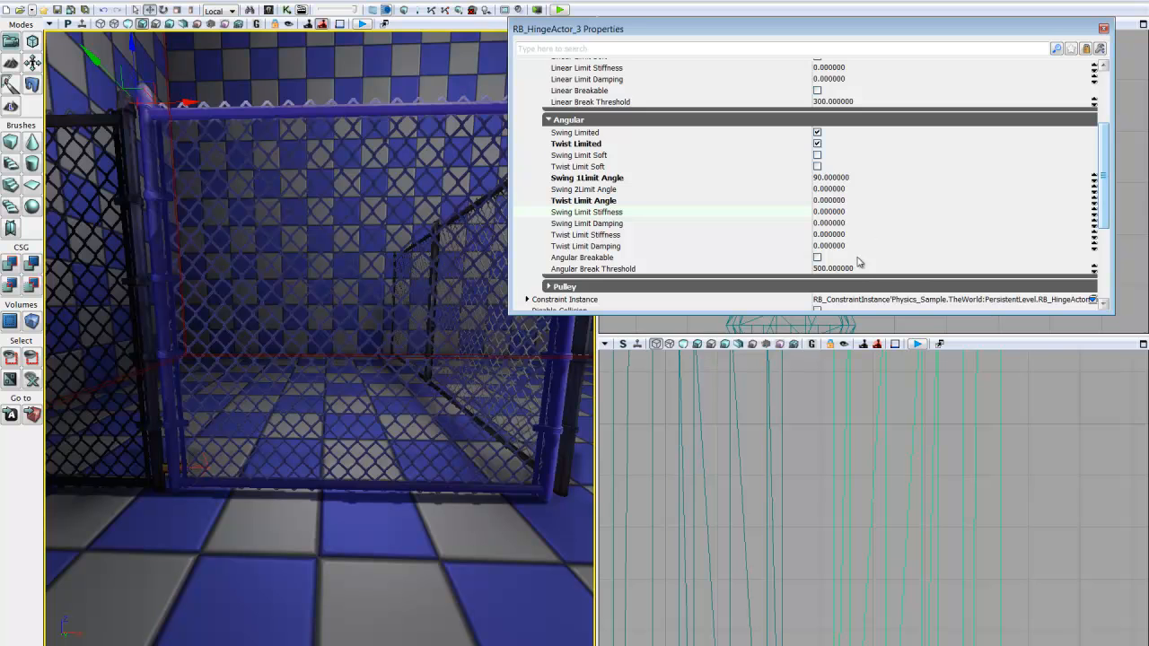
{"action": "scroll", "coordinate": [860, 260], "scroll_direction": "down", "scroll_amount": 1}
{"action": "scroll", "coordinate": [878, 256], "scroll_direction": "up", "scroll_amount": 2}
{"action": "scroll", "coordinate": [752, 243], "scroll_direction": "up", "scroll_amount": 3}
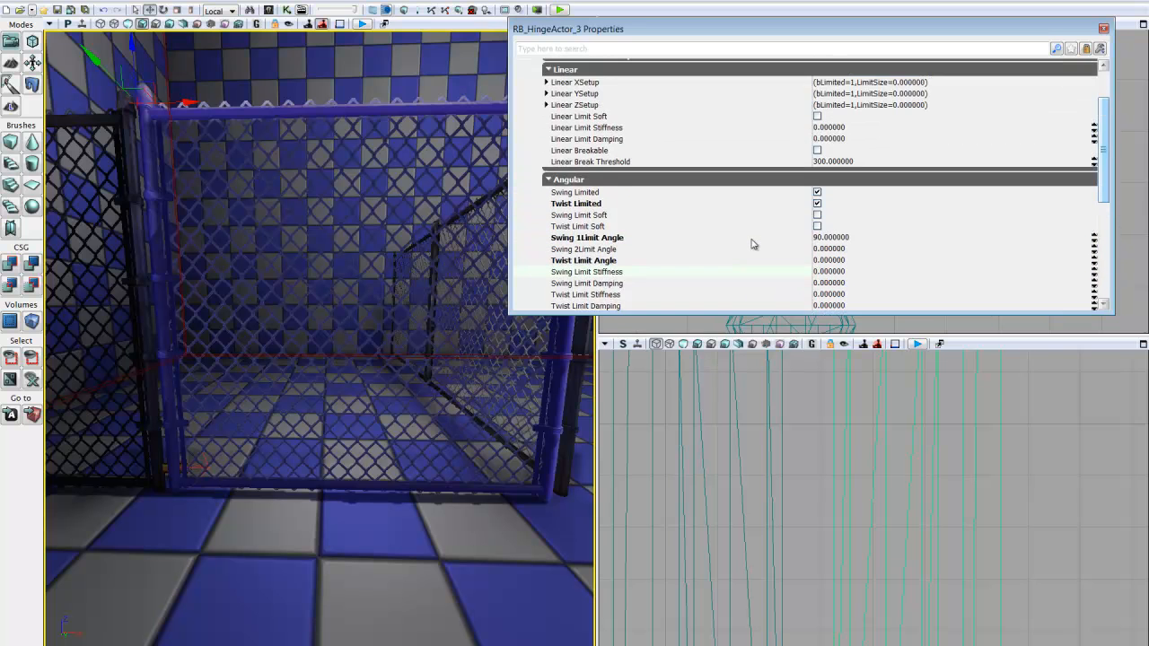
{"action": "scroll", "coordinate": [752, 243], "scroll_direction": "up", "scroll_amount": 1}
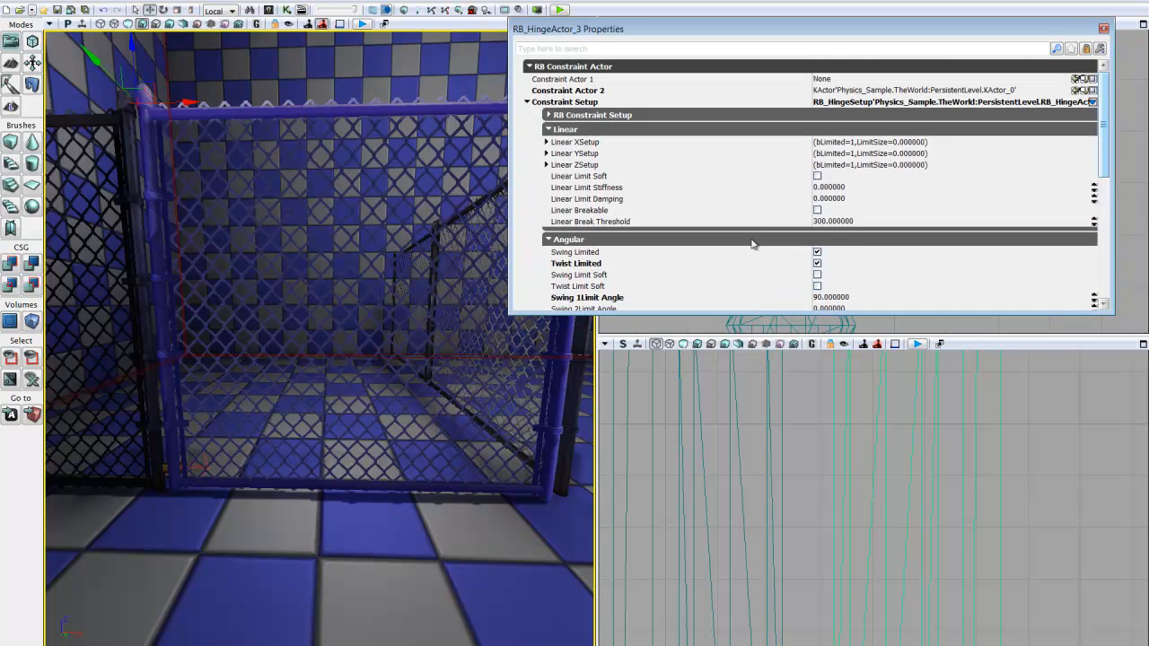
{"action": "left_click", "coordinate": [1103, 30]}
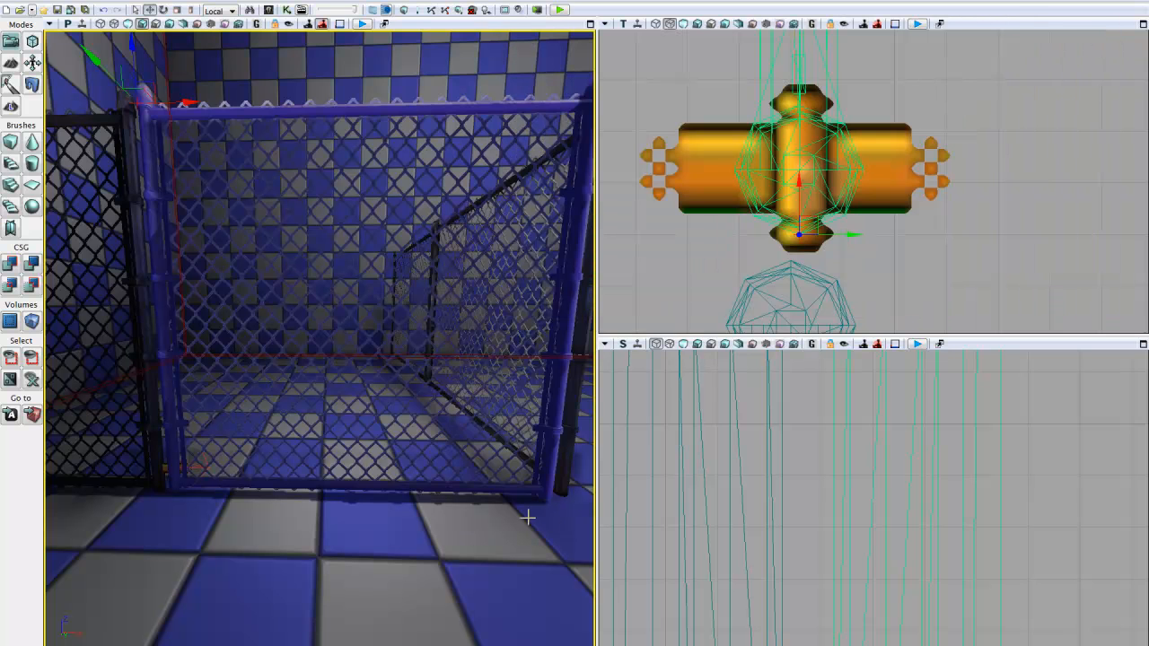
Start a play test from the floor in front of the chain-link gate and walk up against the gate
{"action": "right_click", "coordinate": [384, 592]}
{"action": "left_click", "coordinate": [413, 571]}
{"action": "key", "text": "1"}
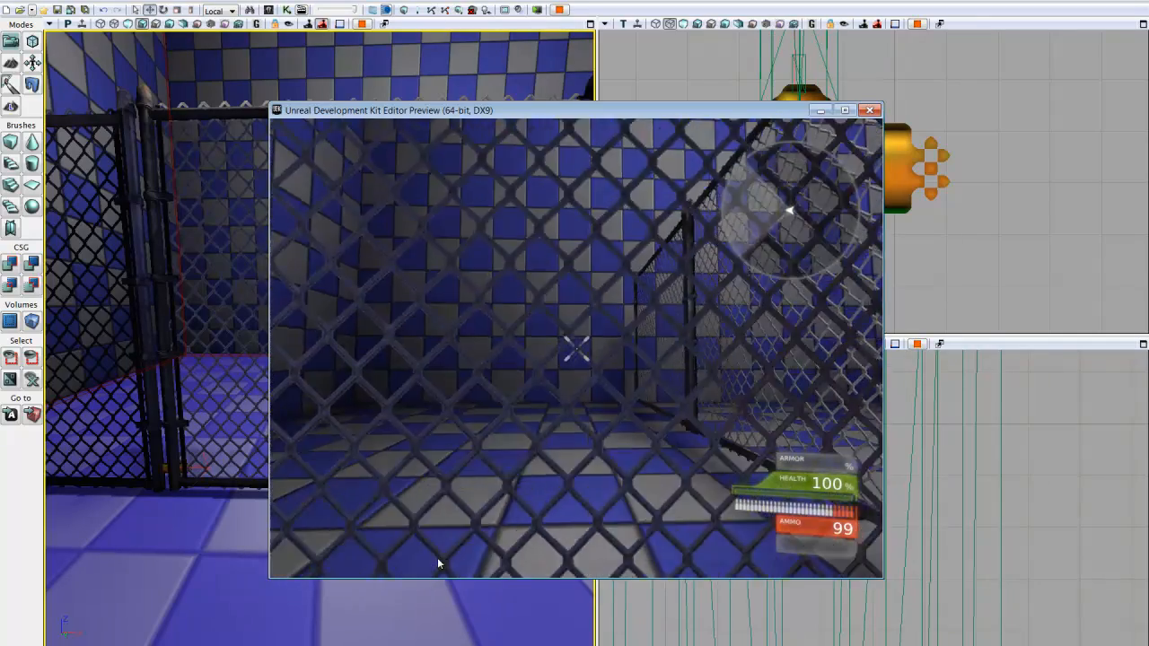
{"action": "key", "text": "s"}
{"action": "key", "text": "w"}
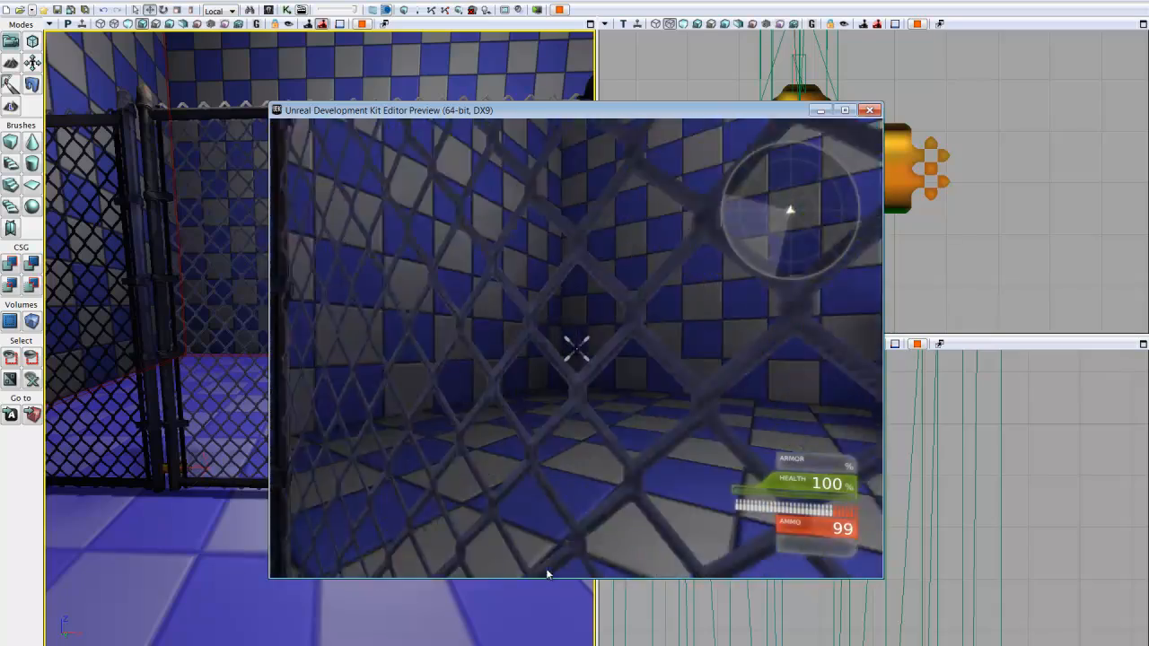
{"action": "key", "text": "s"}
{"action": "key", "text": "w"}
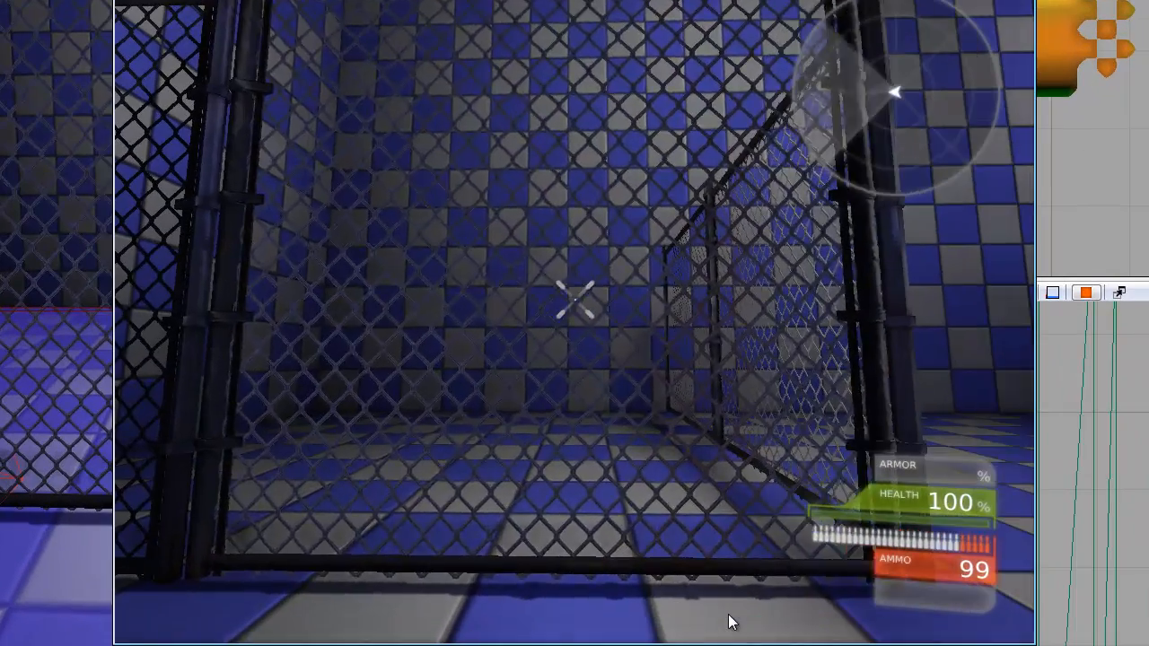
Walk through the gateway and push the gate from both sides to test its swing, ending the play test
{"action": "key", "text": "w"}
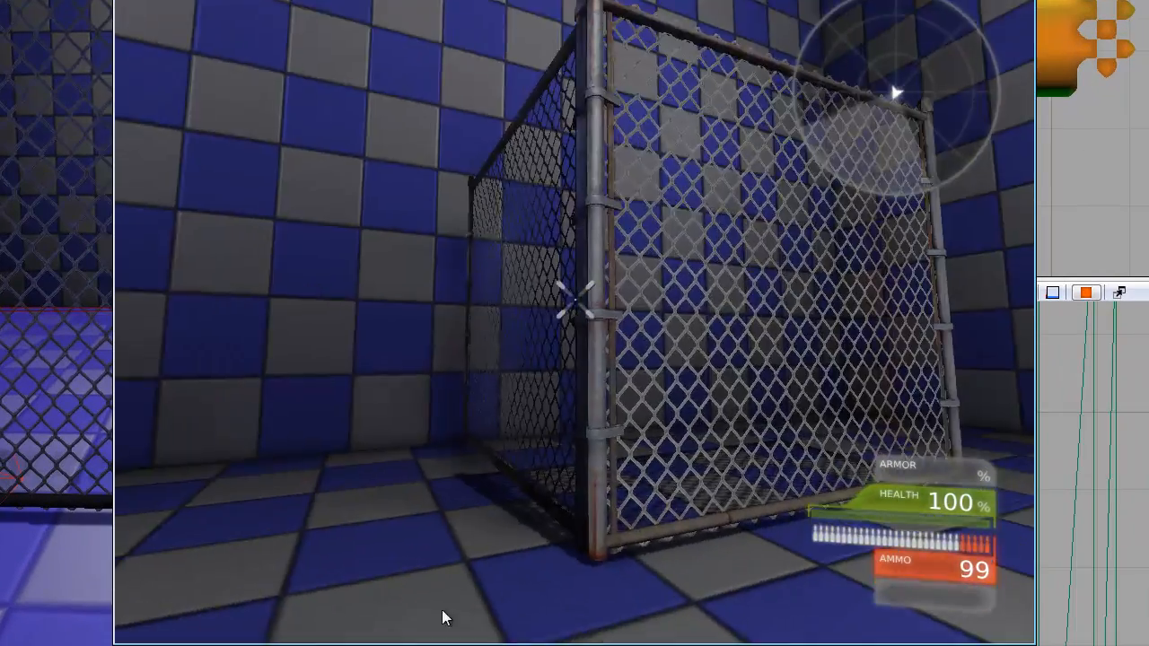
{"action": "key", "text": "w"}
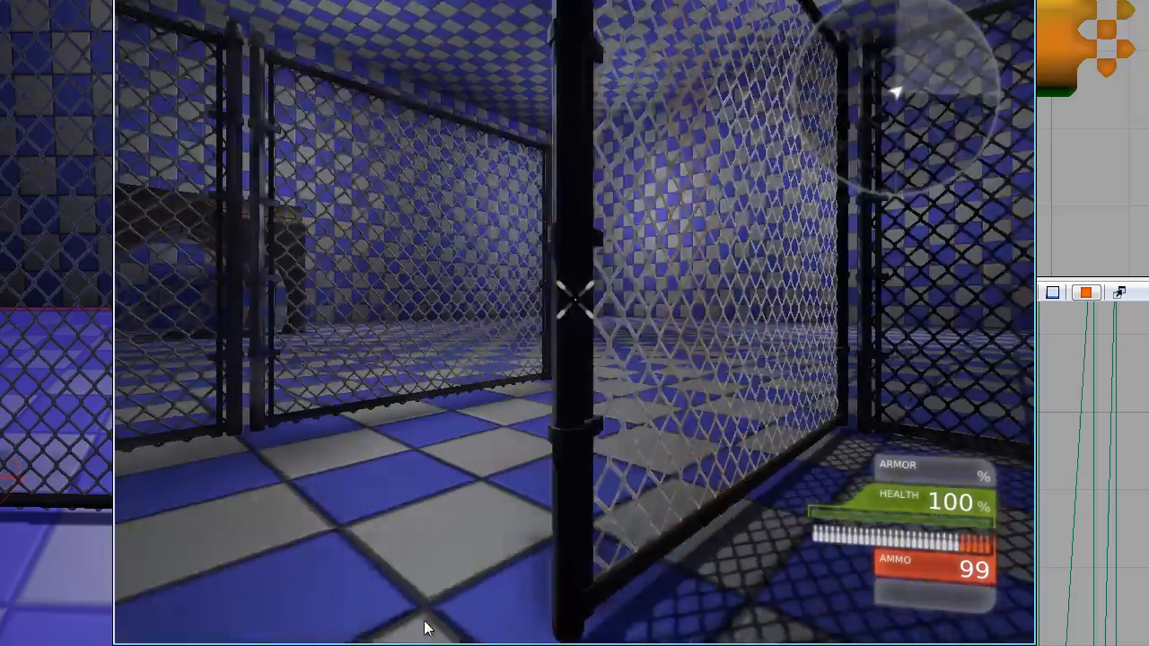
{"action": "key", "text": "w"}
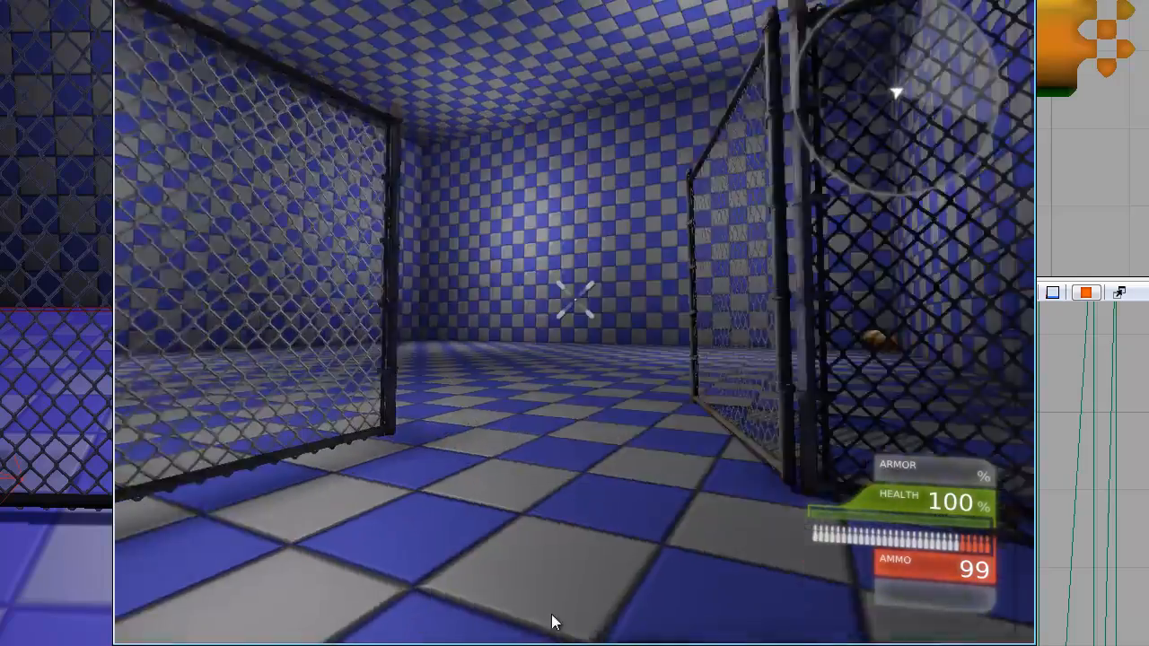
{"action": "key", "text": "w"}
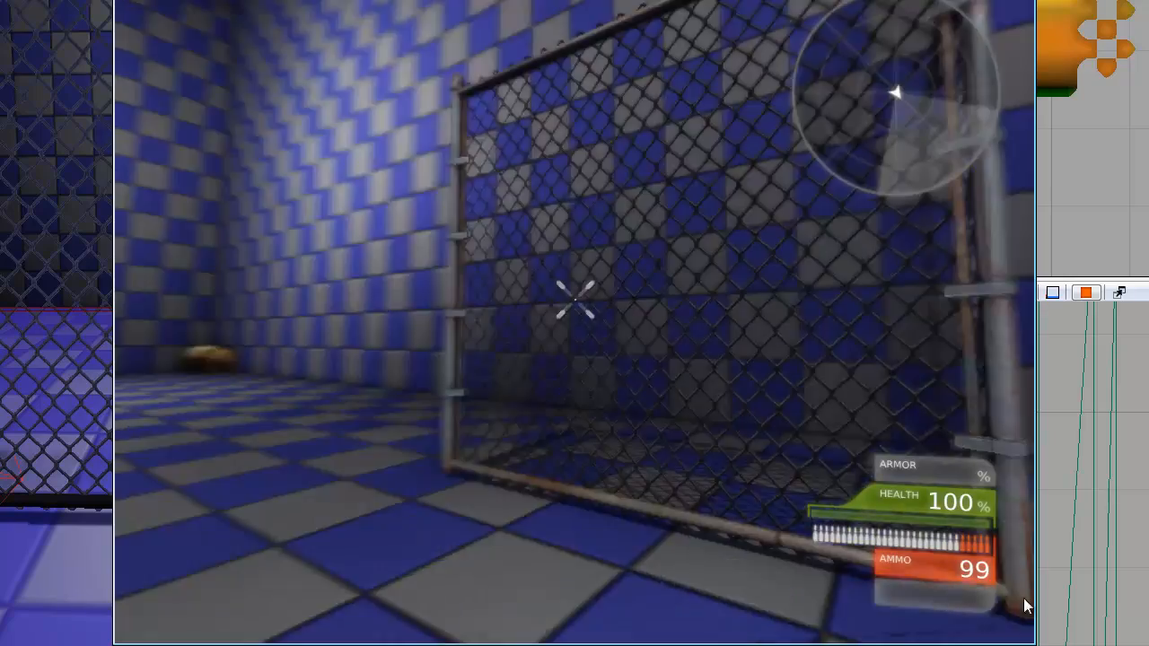
{"action": "key", "text": "a"}
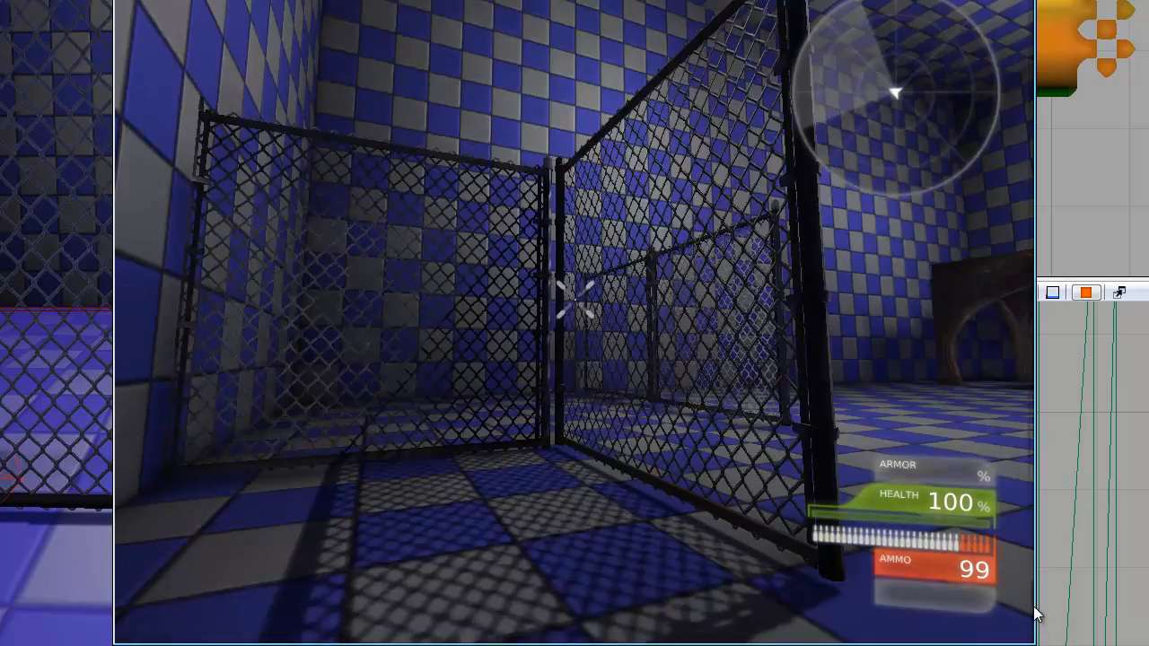
{"action": "key", "text": "d"}
{"action": "key", "text": "d"}
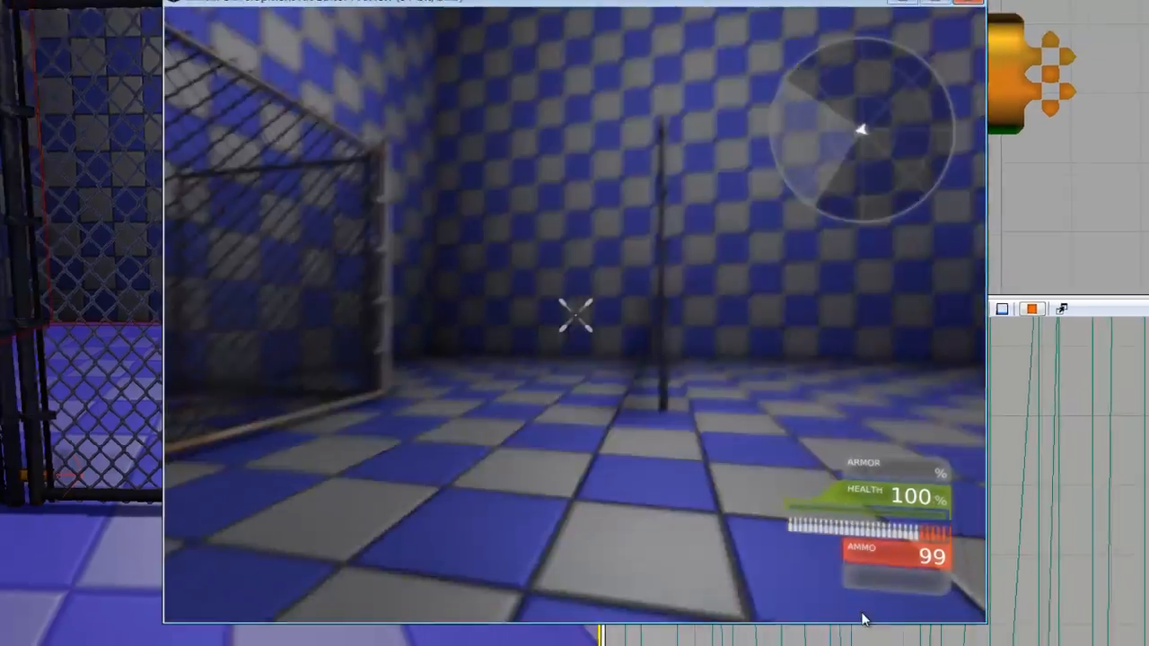
{"action": "key", "text": "a"}
{"action": "key", "text": "w"}
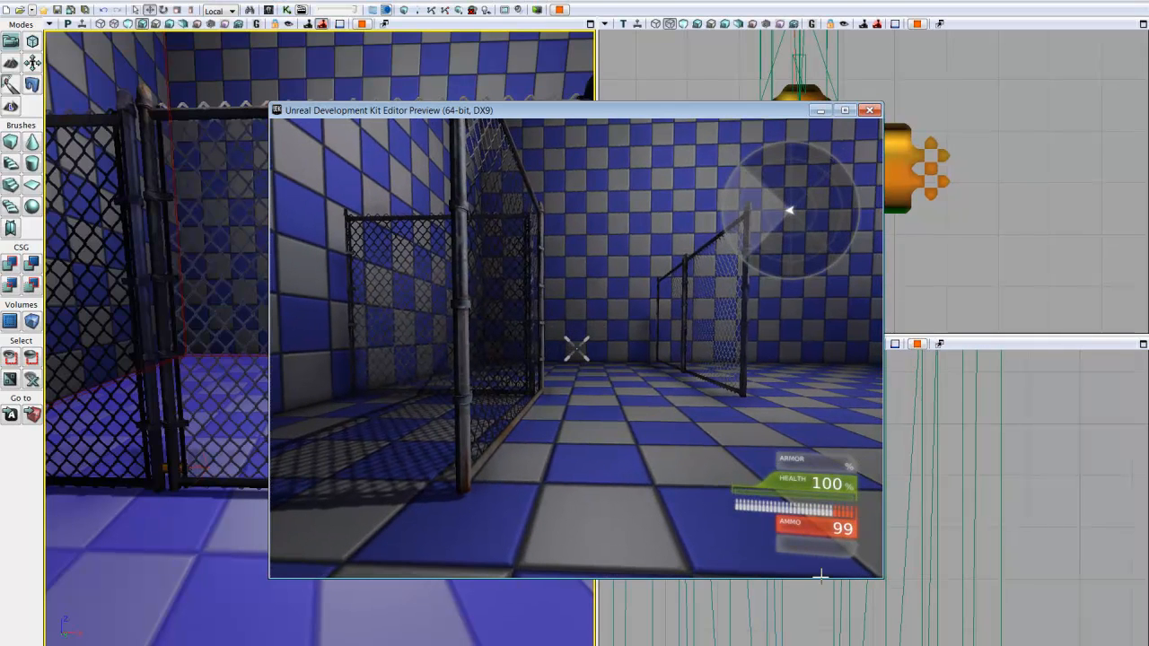
{"action": "key", "text": "Escape"}
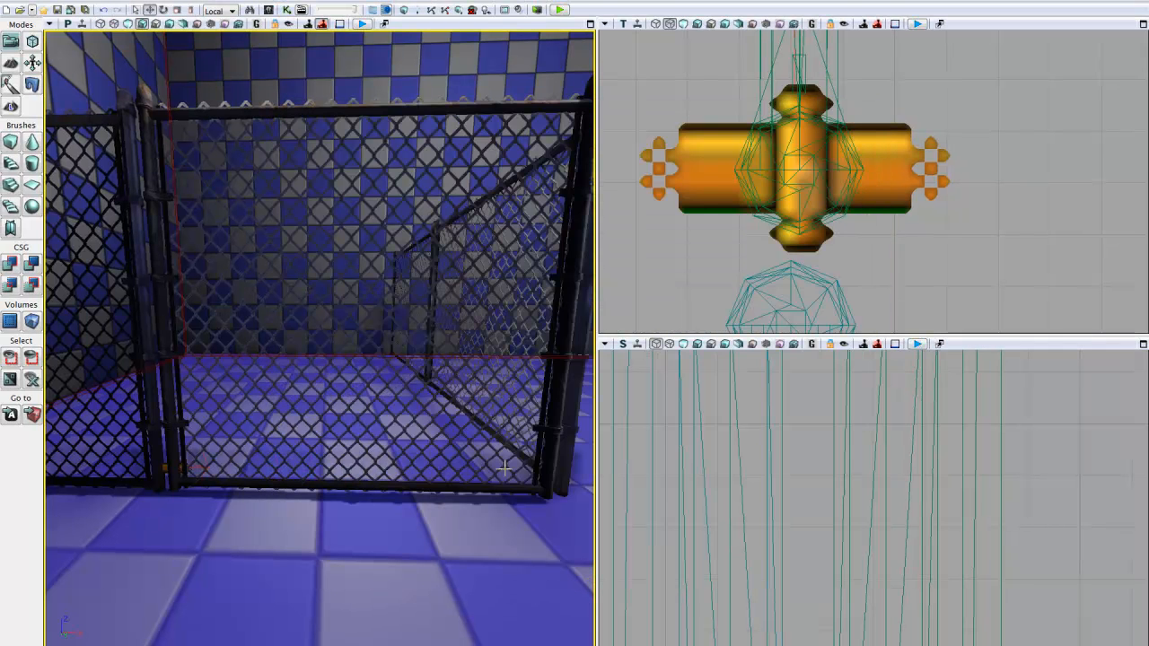